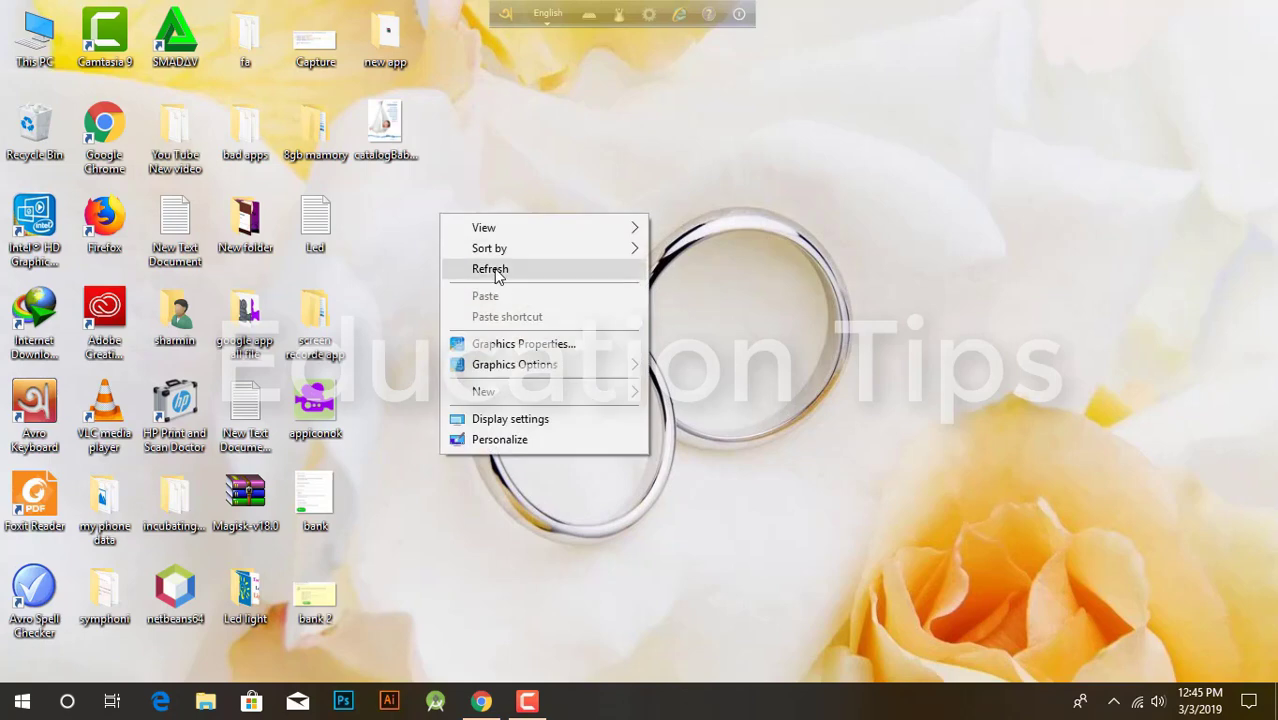
Step: Refresh the Windows desktop repeatedly from its right-click menu
{"action": "left_click", "coordinate": [490, 268]}
{"action": "right_click", "coordinate": [494, 264]}
{"action": "left_click", "coordinate": [545, 321]}
{"action": "right_click", "coordinate": [542, 325]}
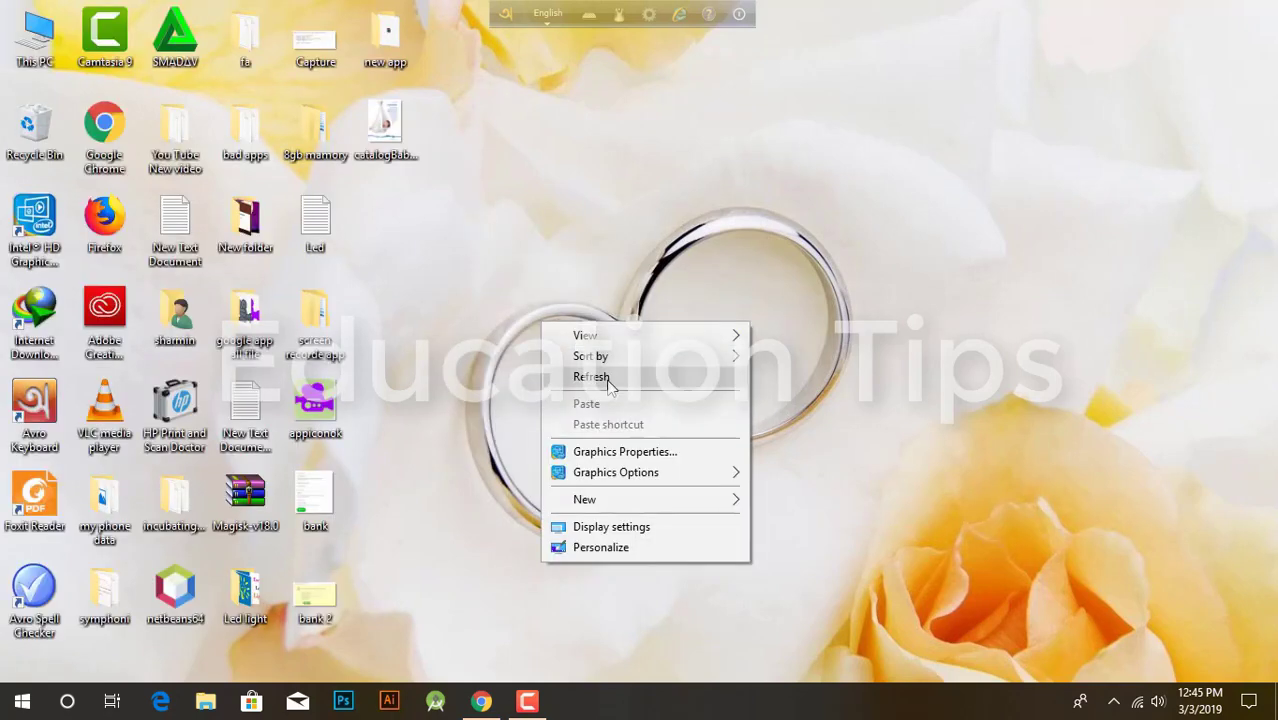
{"action": "left_click", "coordinate": [602, 376]}
{"action": "right_click", "coordinate": [606, 377]}
{"action": "left_click", "coordinate": [650, 440]}
{"action": "right_click", "coordinate": [650, 448]}
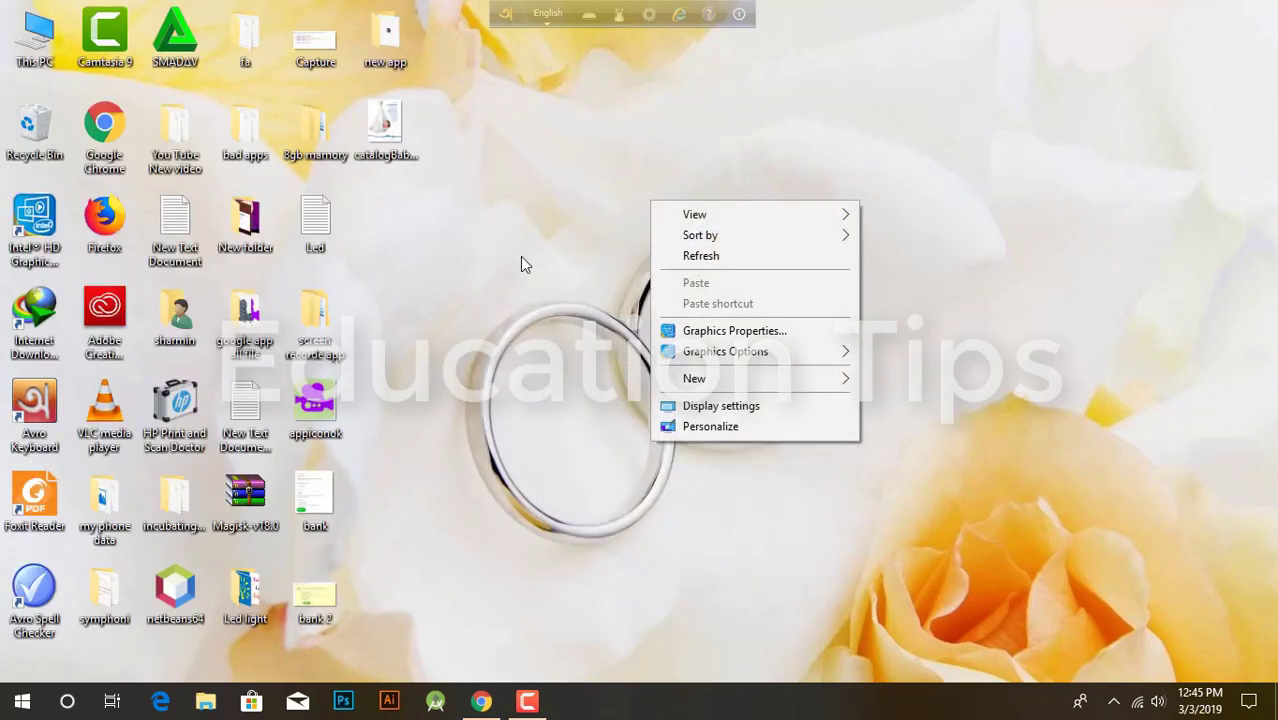
{"action": "left_click", "coordinate": [706, 254]}
{"action": "right_click", "coordinate": [705, 263]}
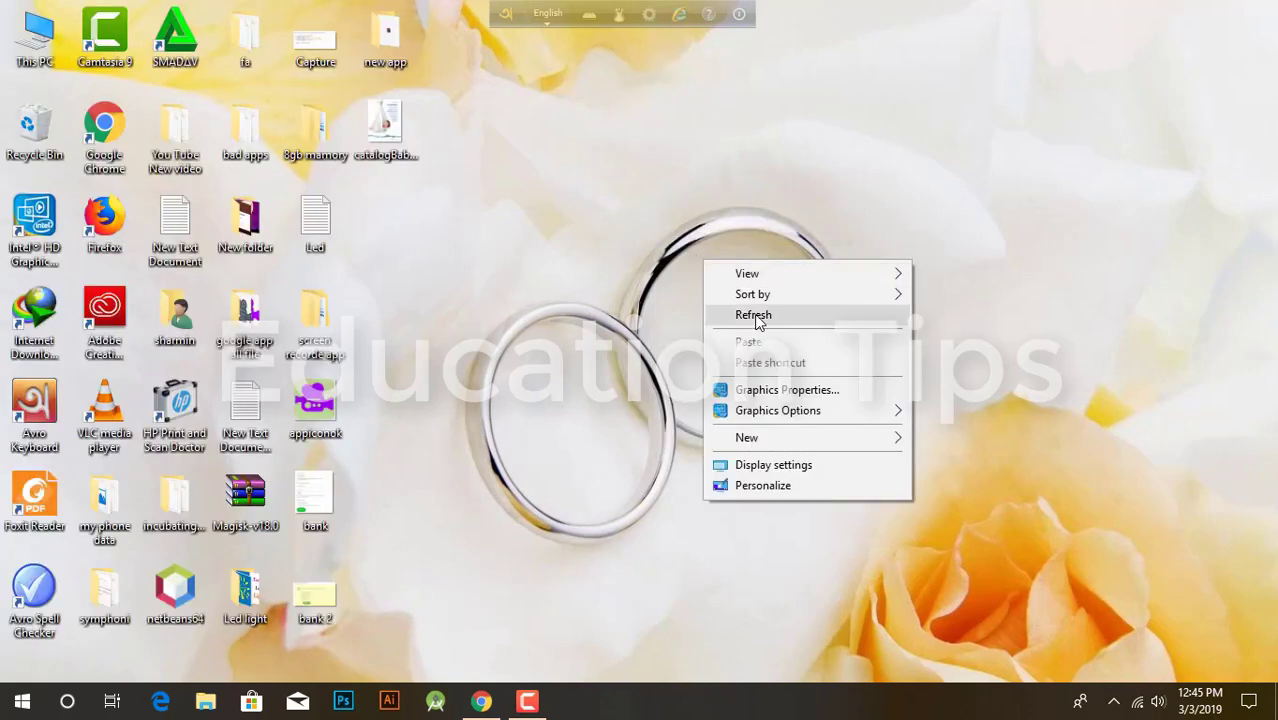
{"action": "left_click", "coordinate": [755, 315]}
{"action": "right_click", "coordinate": [754, 316]}
{"action": "left_click", "coordinate": [796, 371]}
{"action": "right_click", "coordinate": [793, 374]}
{"action": "left_click", "coordinate": [835, 427]}
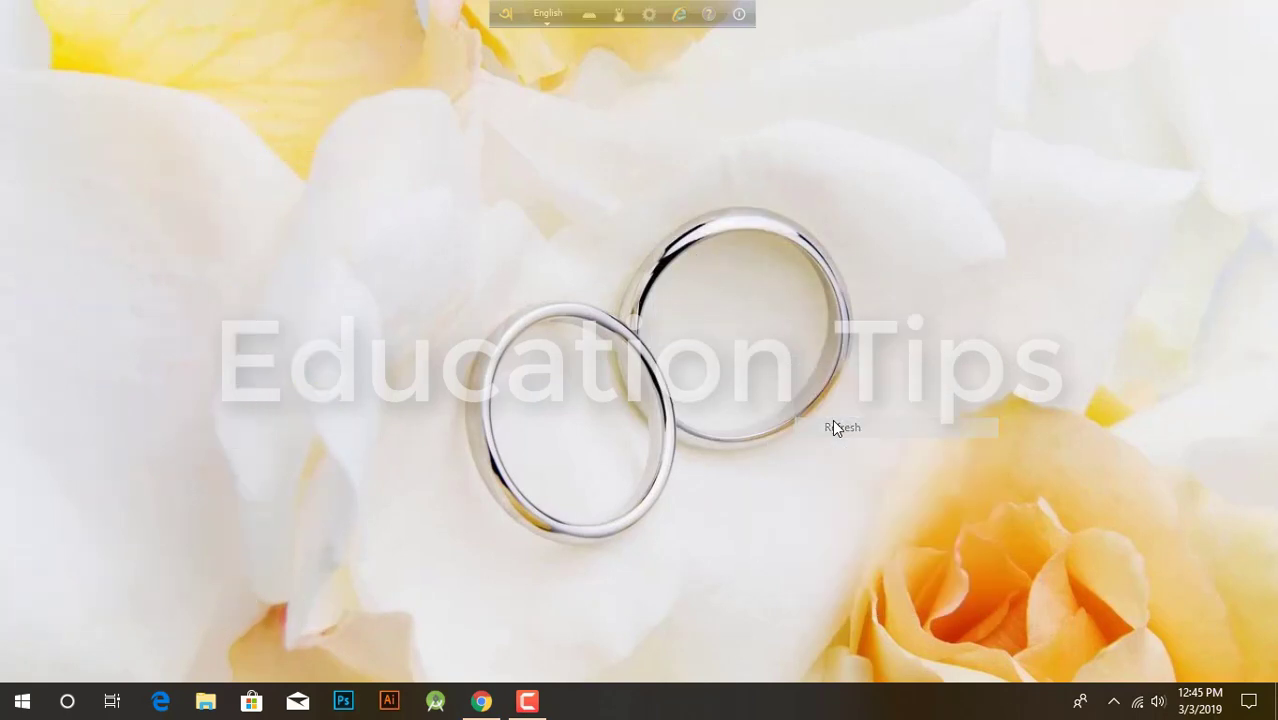
{"action": "right_click", "coordinate": [832, 419]}
{"action": "left_click", "coordinate": [842, 475]}
{"action": "right_click", "coordinate": [473, 189]}
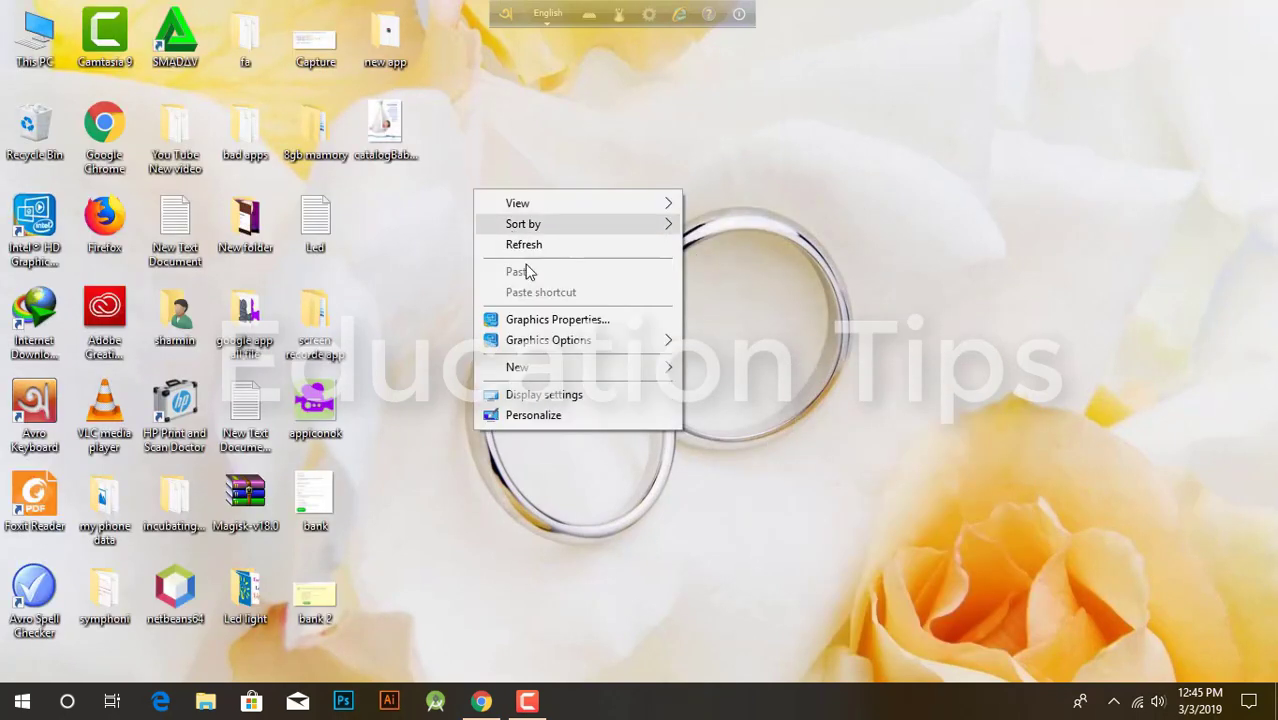
{"action": "left_click", "coordinate": [506, 244]}
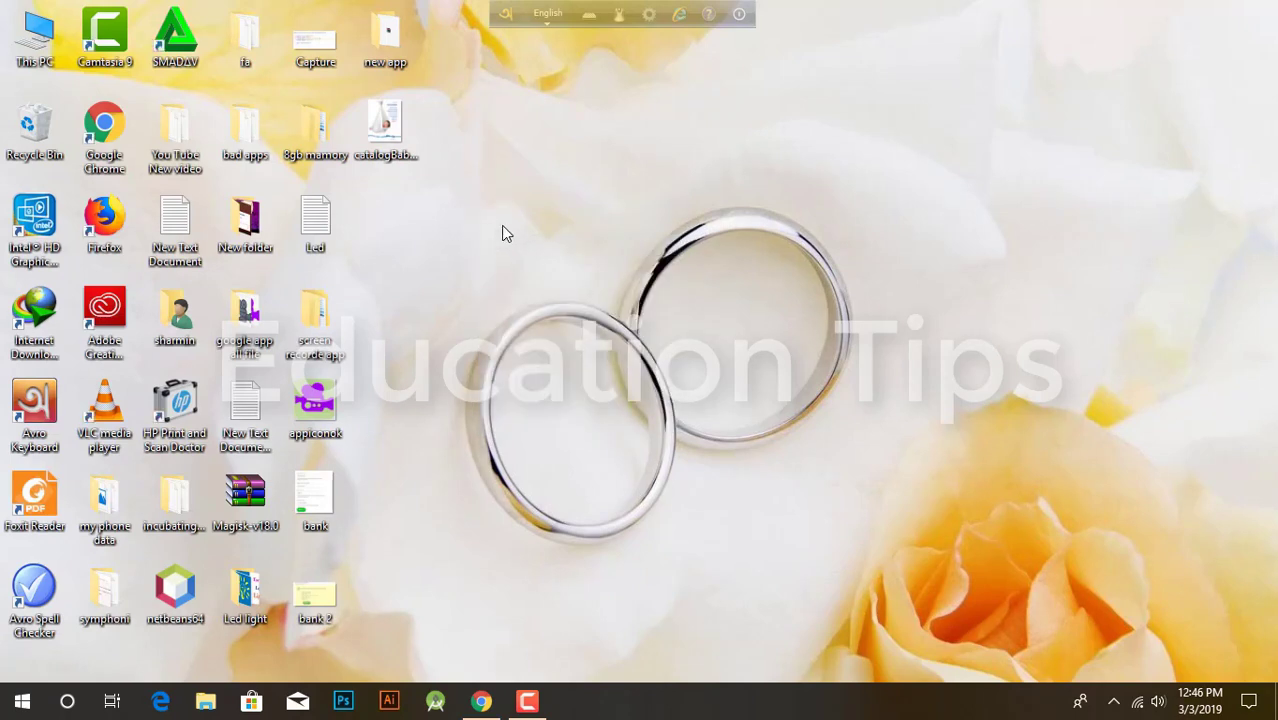
{"action": "right_click", "coordinate": [448, 117]}
{"action": "left_click", "coordinate": [508, 172]}
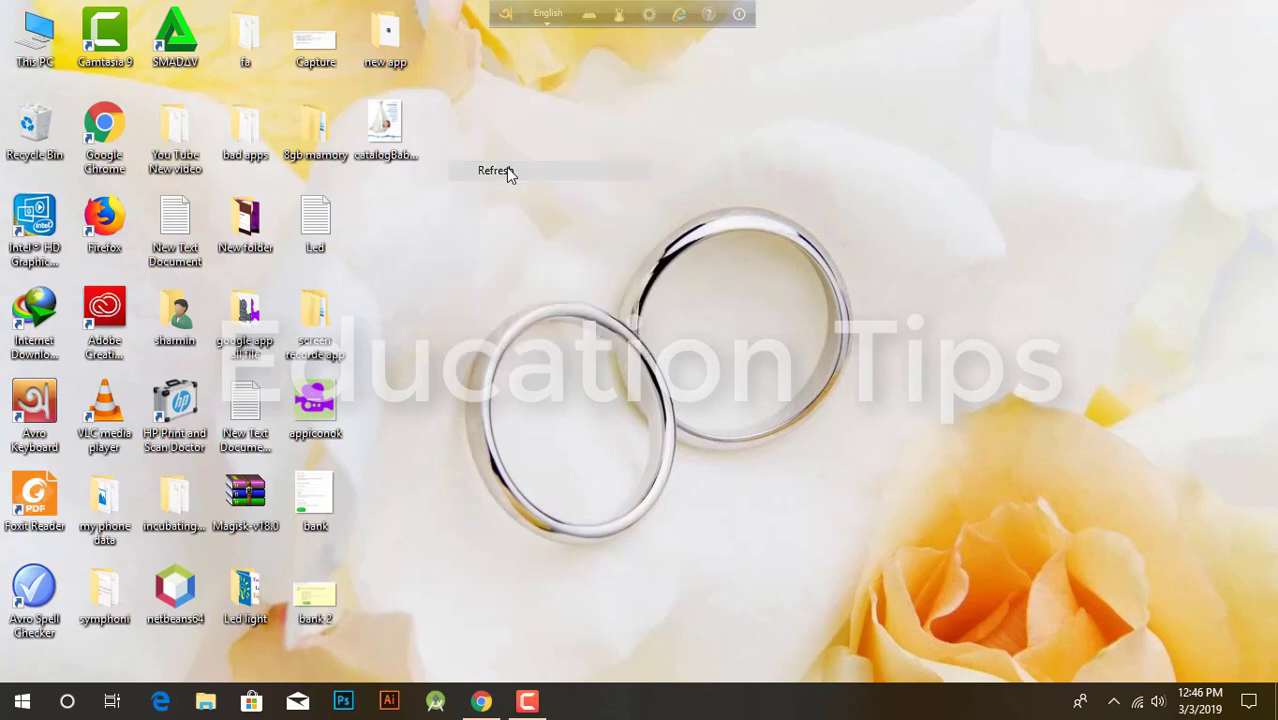
{"action": "right_click", "coordinate": [508, 170]}
{"action": "left_click", "coordinate": [570, 230]}
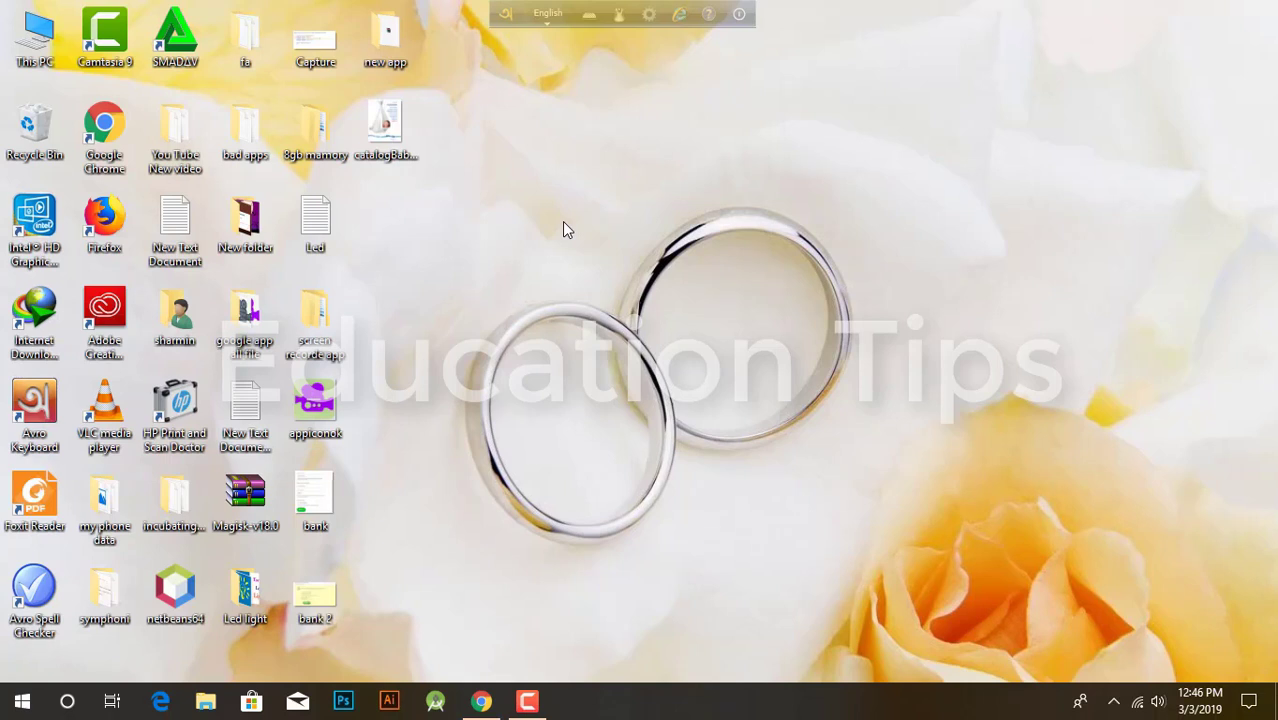
Step: Refresh the desktop several more times, then launch Chrome on the Google homepage
{"action": "right_click", "coordinate": [445, 218]}
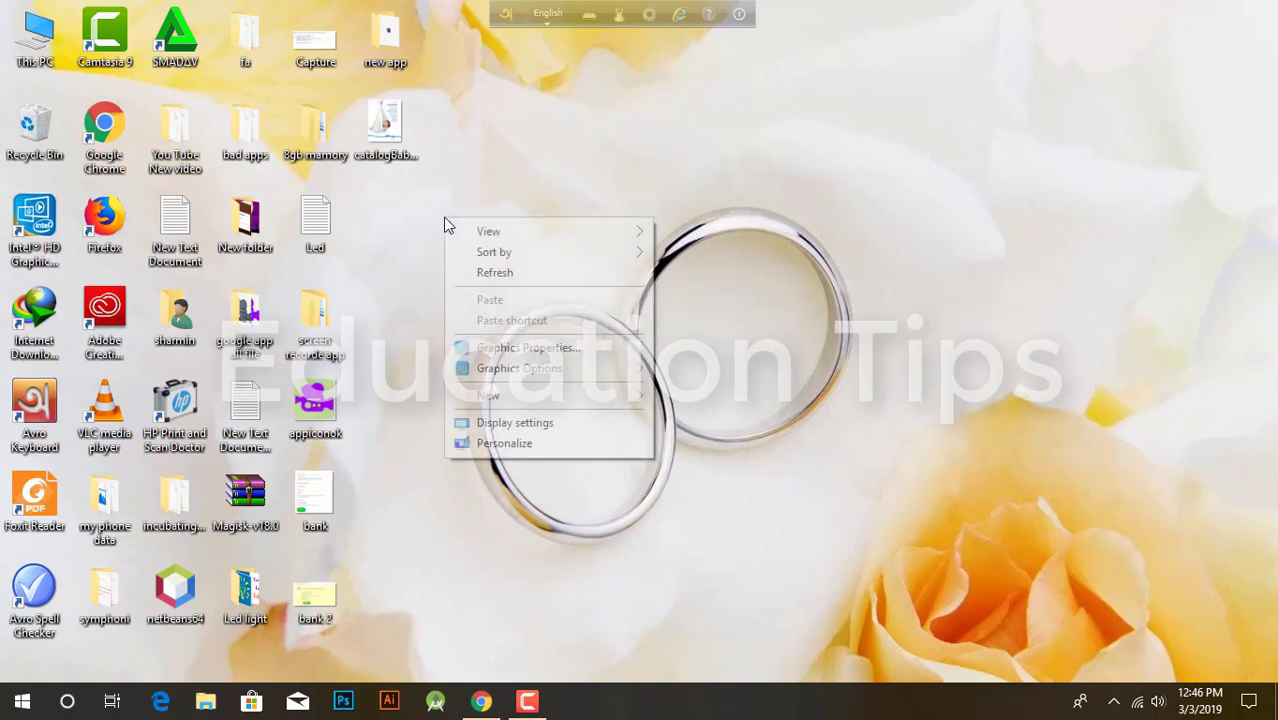
{"action": "left_click", "coordinate": [505, 280]}
{"action": "right_click", "coordinate": [501, 271]}
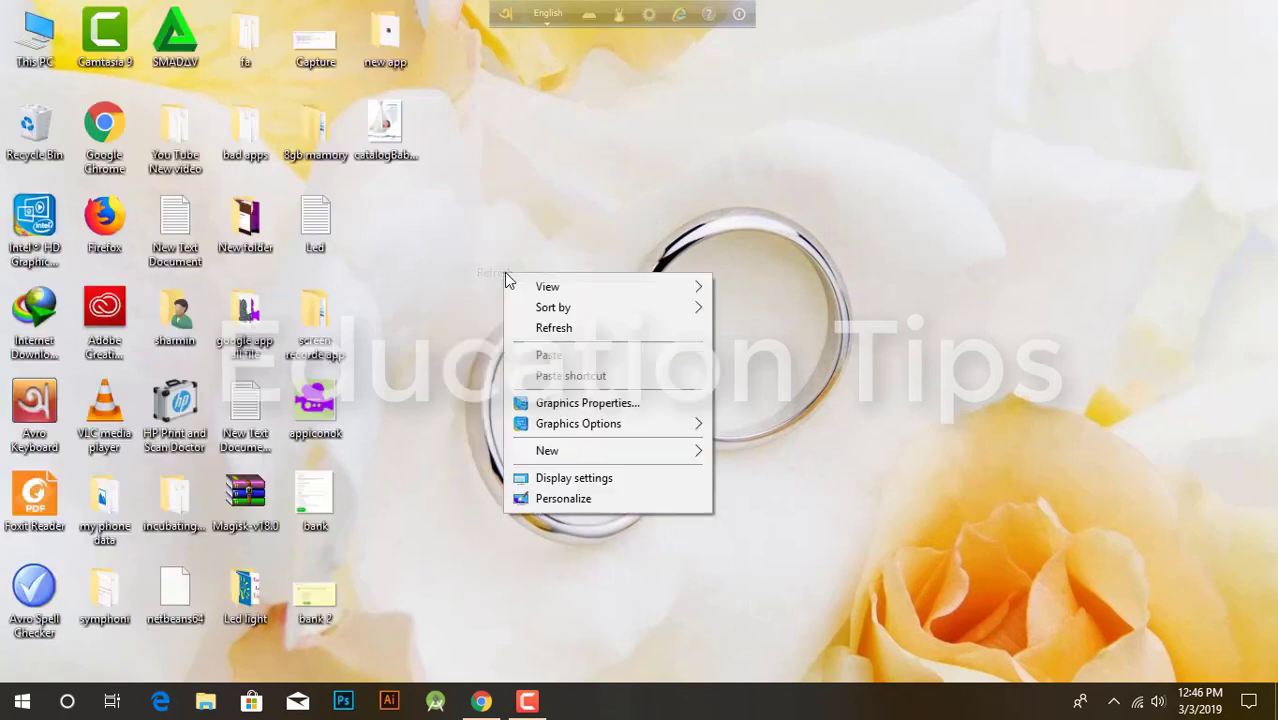
{"action": "left_click", "coordinate": [560, 326]}
{"action": "right_click", "coordinate": [555, 332]}
{"action": "left_click", "coordinate": [604, 388]}
{"action": "right_click", "coordinate": [606, 390]}
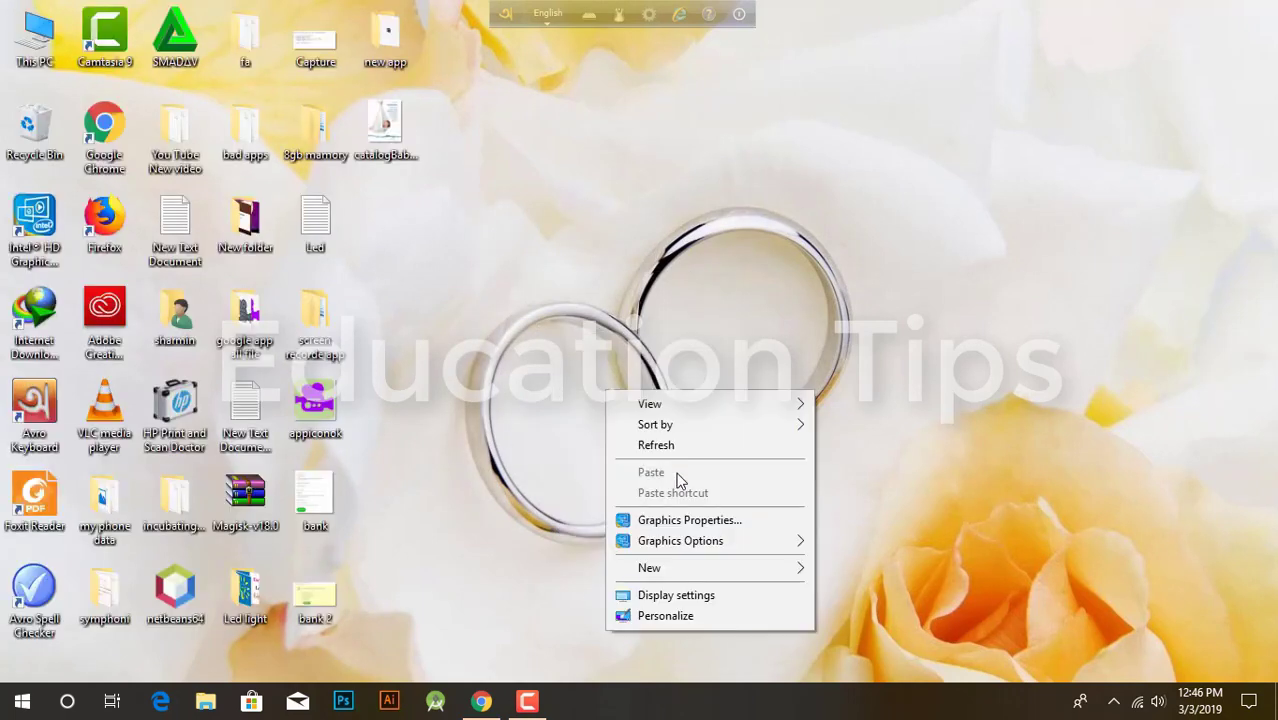
{"action": "left_click", "coordinate": [658, 452]}
{"action": "right_click", "coordinate": [652, 202]}
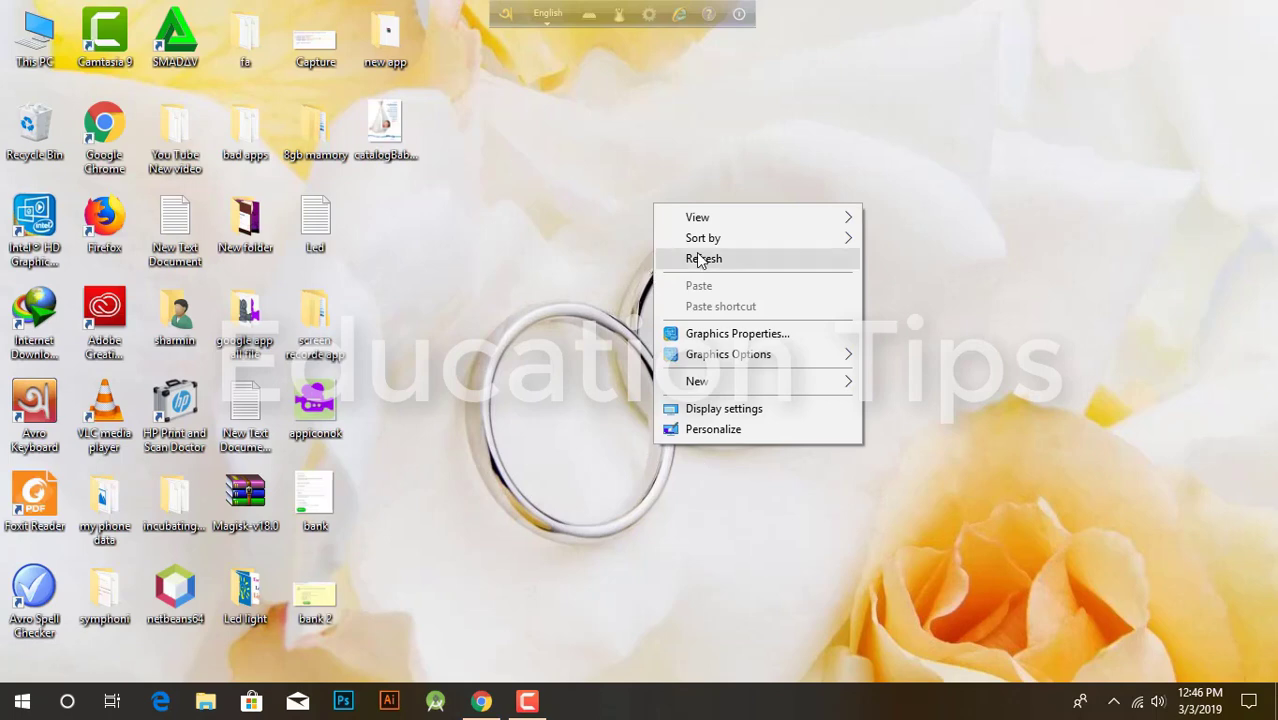
{"action": "left_click", "coordinate": [700, 258]}
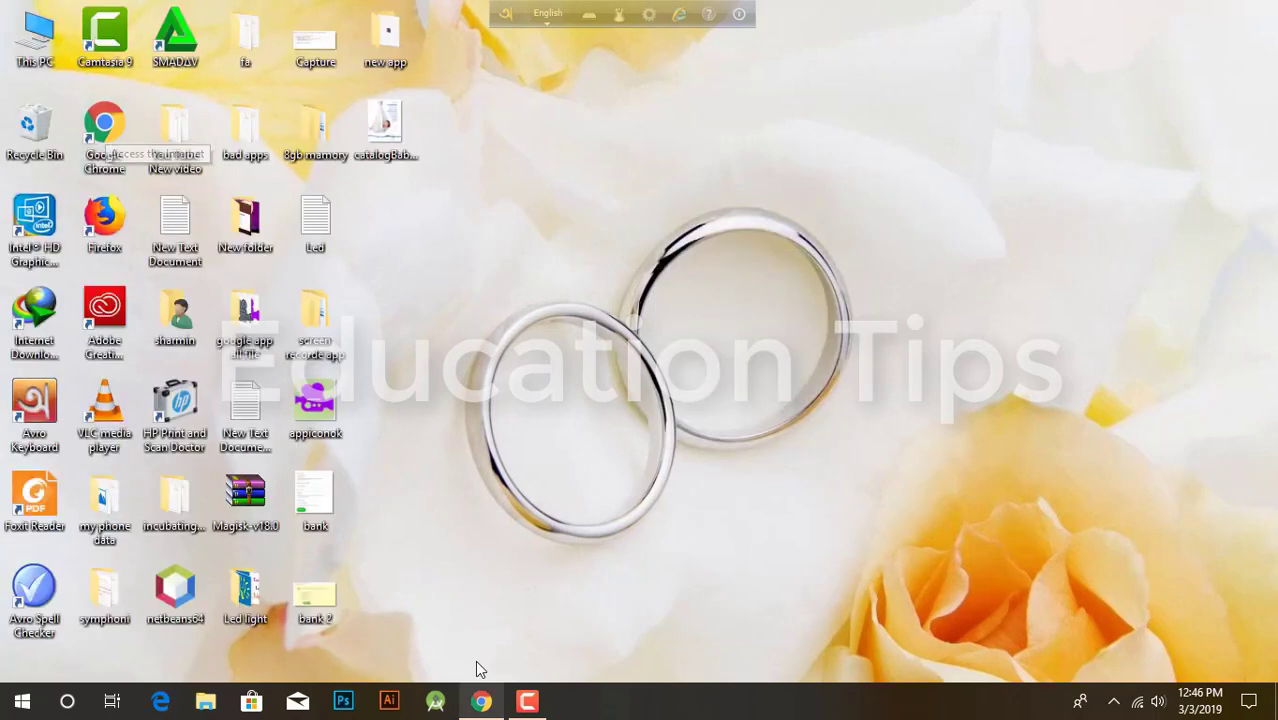
{"action": "left_click", "coordinate": [481, 702]}
Step: Search Google for 'tin certificate' and open the NBR e-TIN Registration result
{"action": "left_click", "coordinate": [486, 423]}
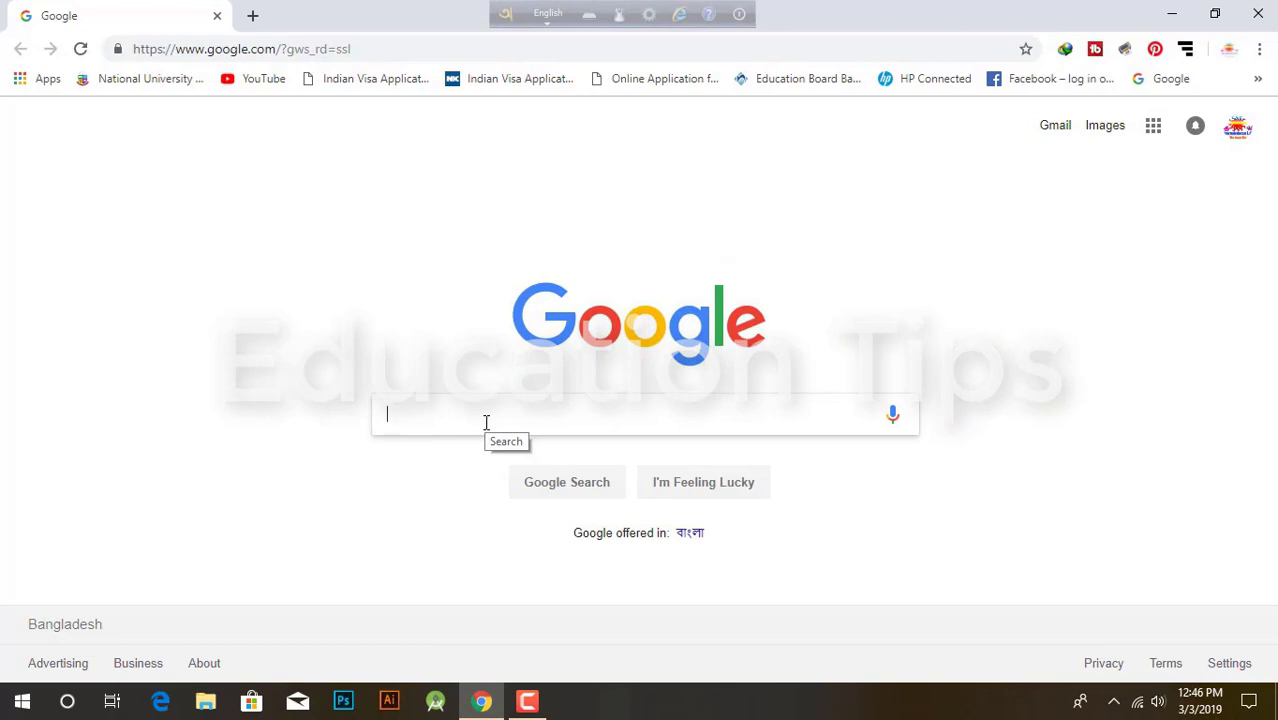
{"action": "type", "text": "t"}
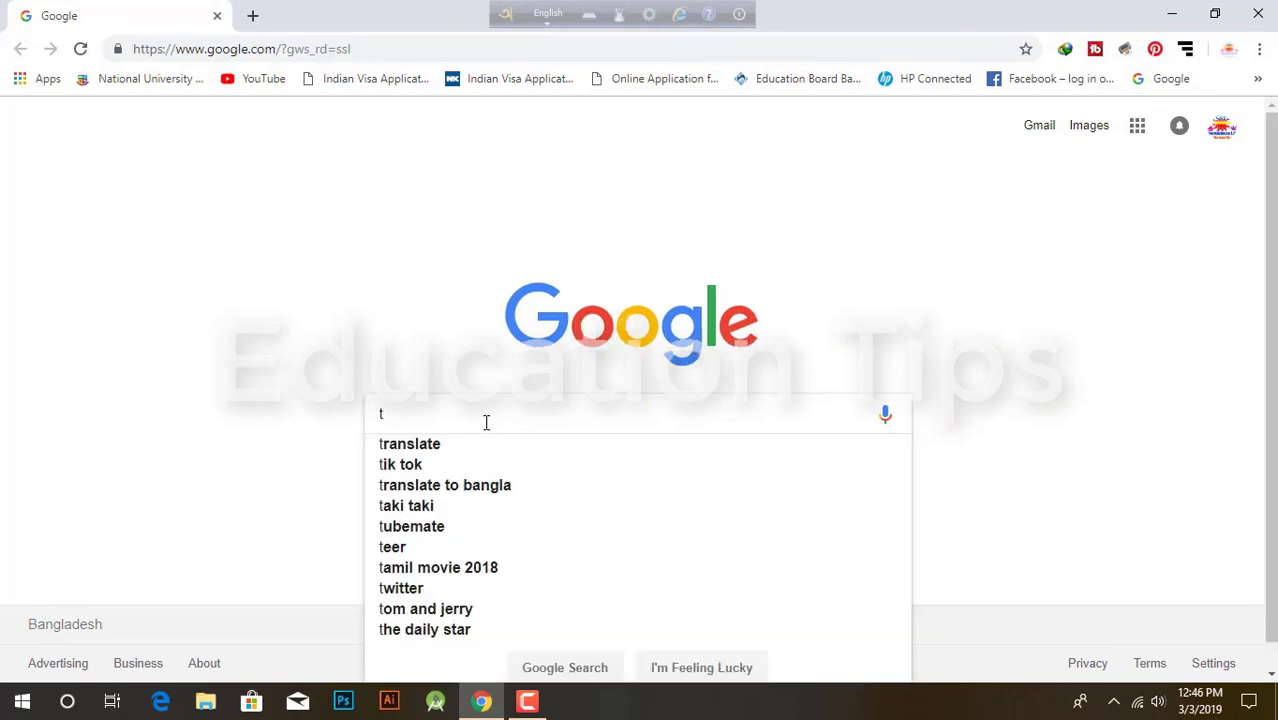
{"action": "type", "text": "in"}
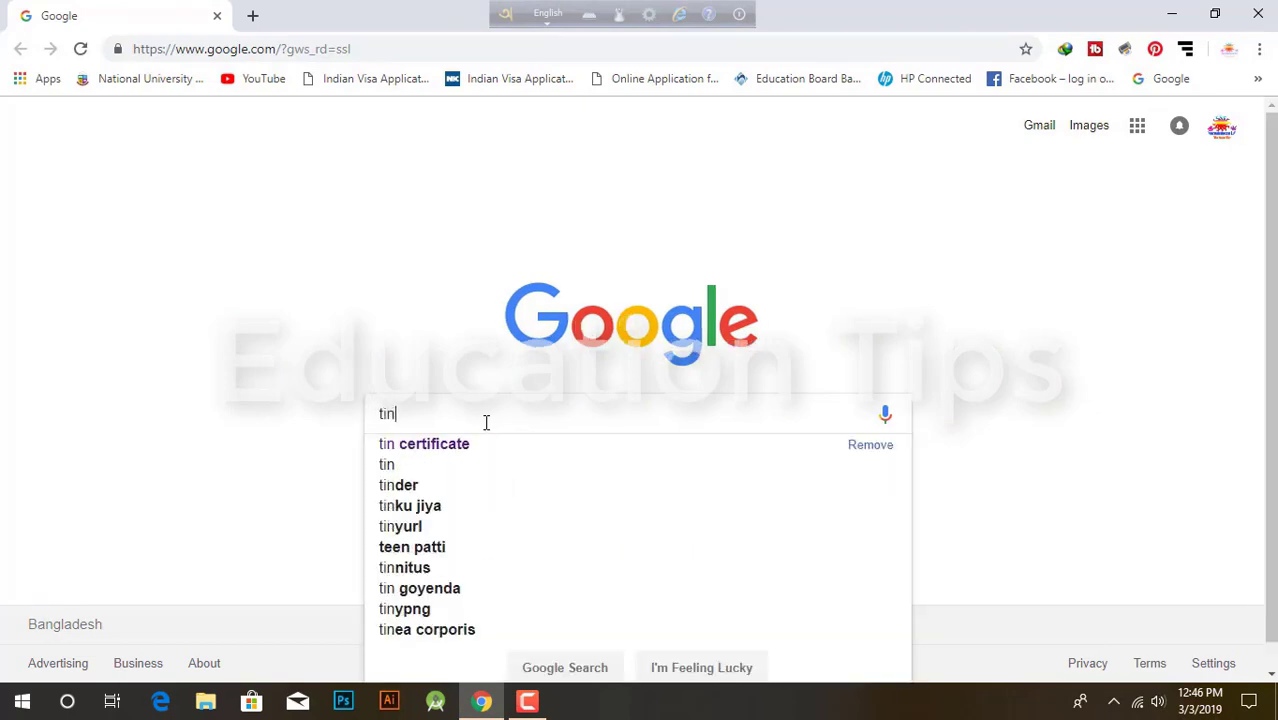
{"action": "left_click", "coordinate": [424, 447]}
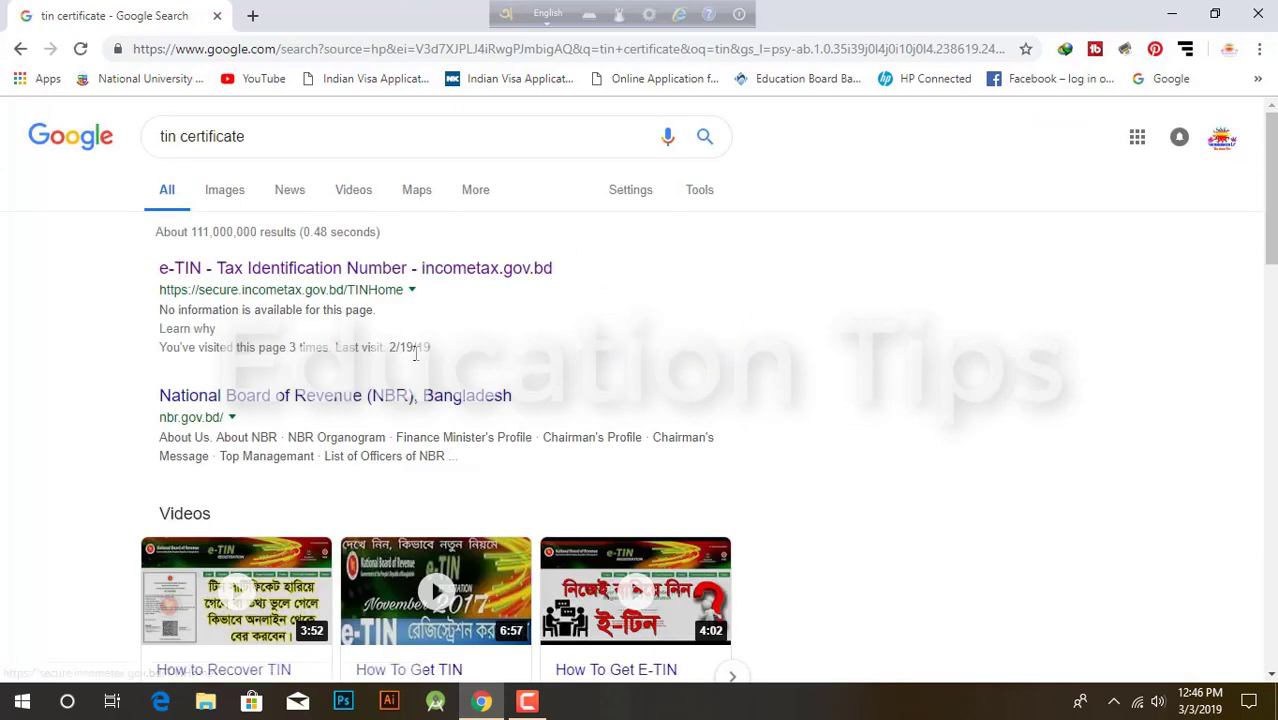
{"action": "left_click", "coordinate": [265, 278]}
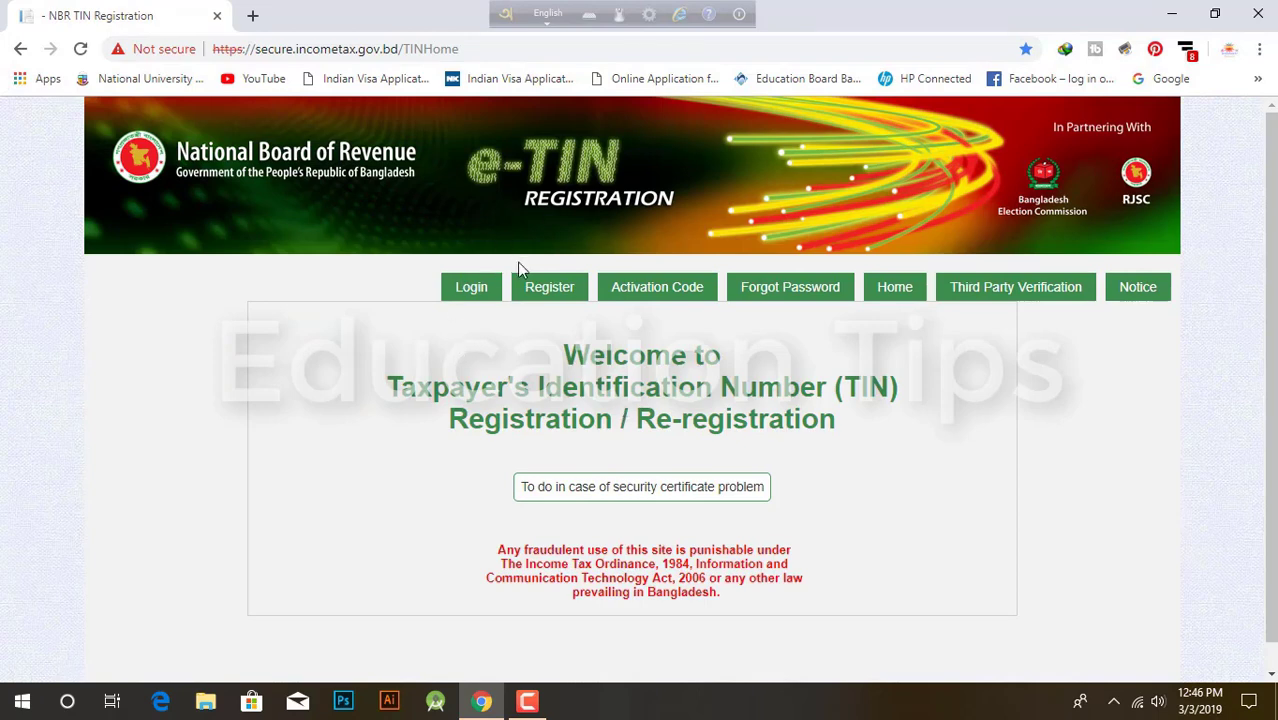
Step: Log in with the saved User ID from autofill and scroll the welcome page
{"action": "left_click", "coordinate": [471, 288]}
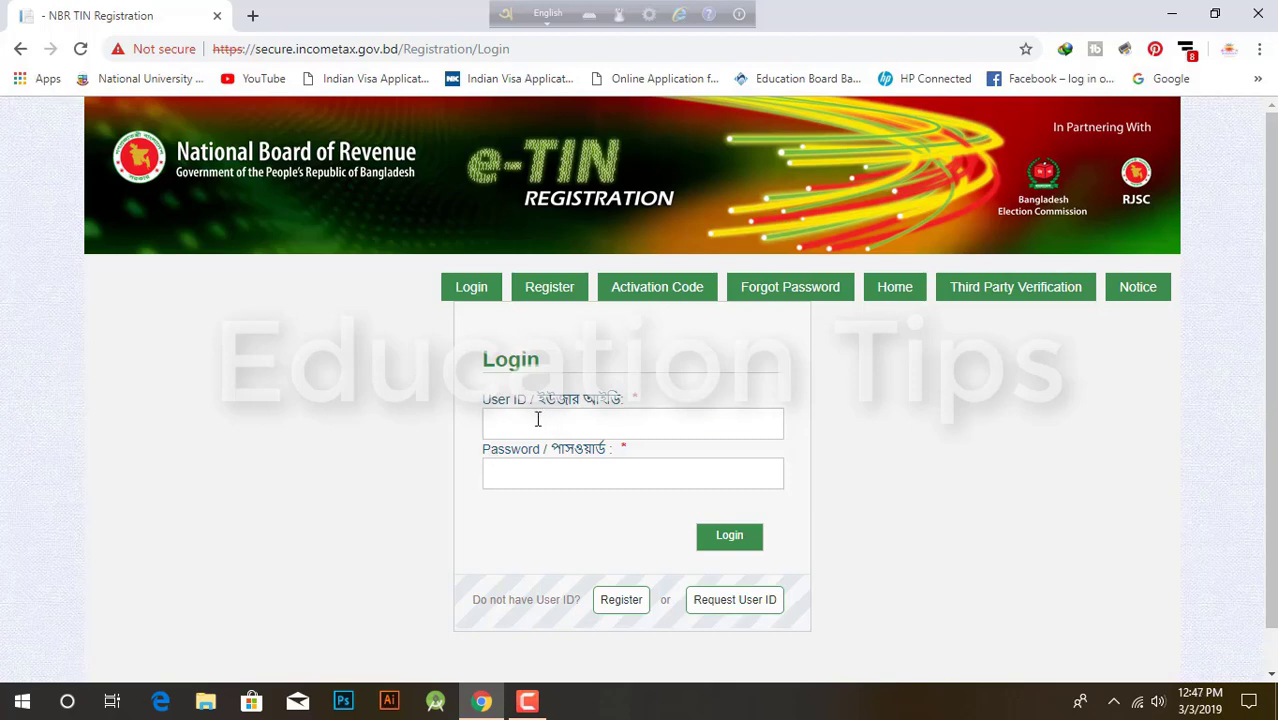
{"action": "left_click", "coordinate": [537, 420]}
{"action": "left_click", "coordinate": [530, 462]}
{"action": "left_click", "coordinate": [527, 479]}
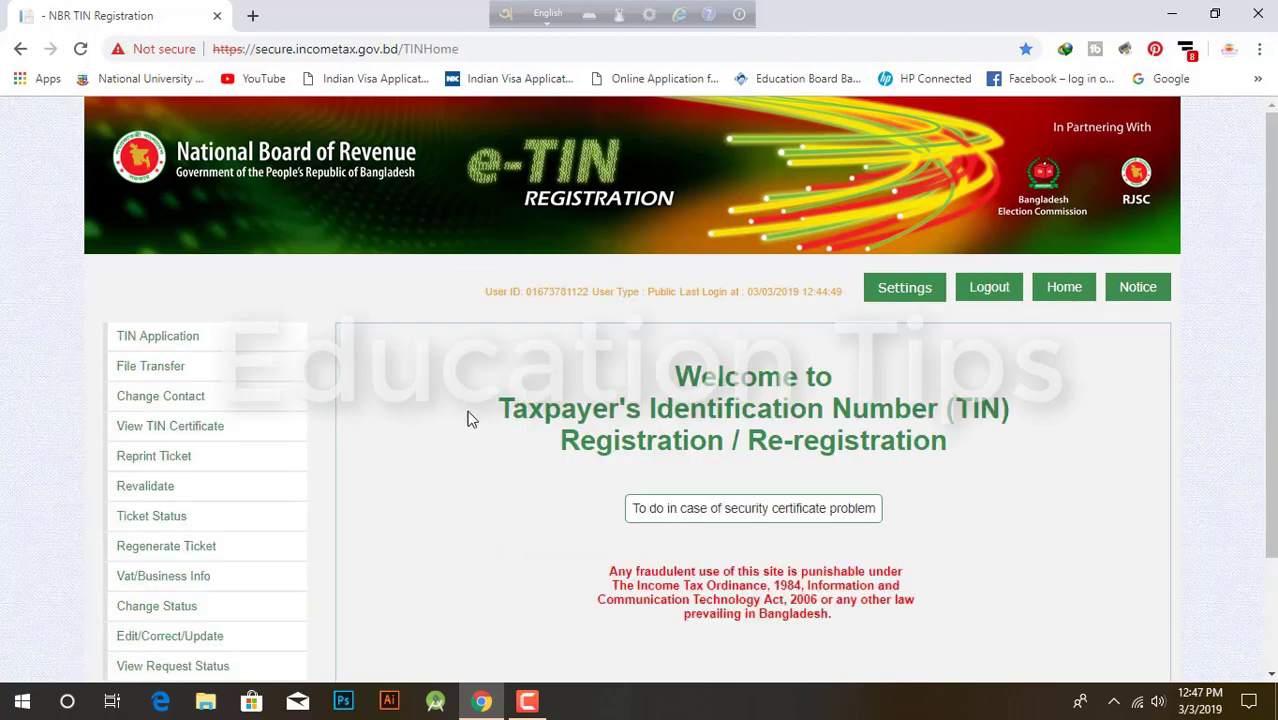
{"action": "scroll", "coordinate": [546, 444], "scroll_direction": "down", "scroll_amount": 3}
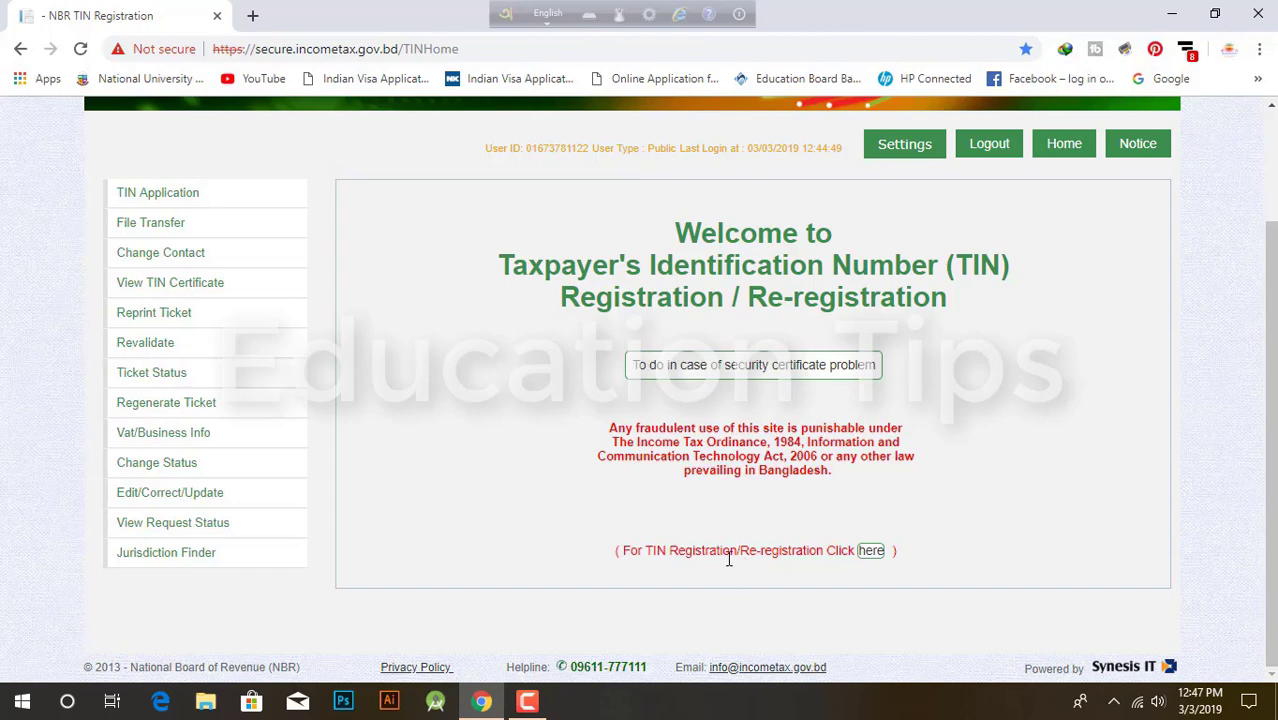
Step: Start the registration form as Individual -> Bangladeshi, Having NID, New Registration
{"action": "left_click", "coordinate": [871, 552]}
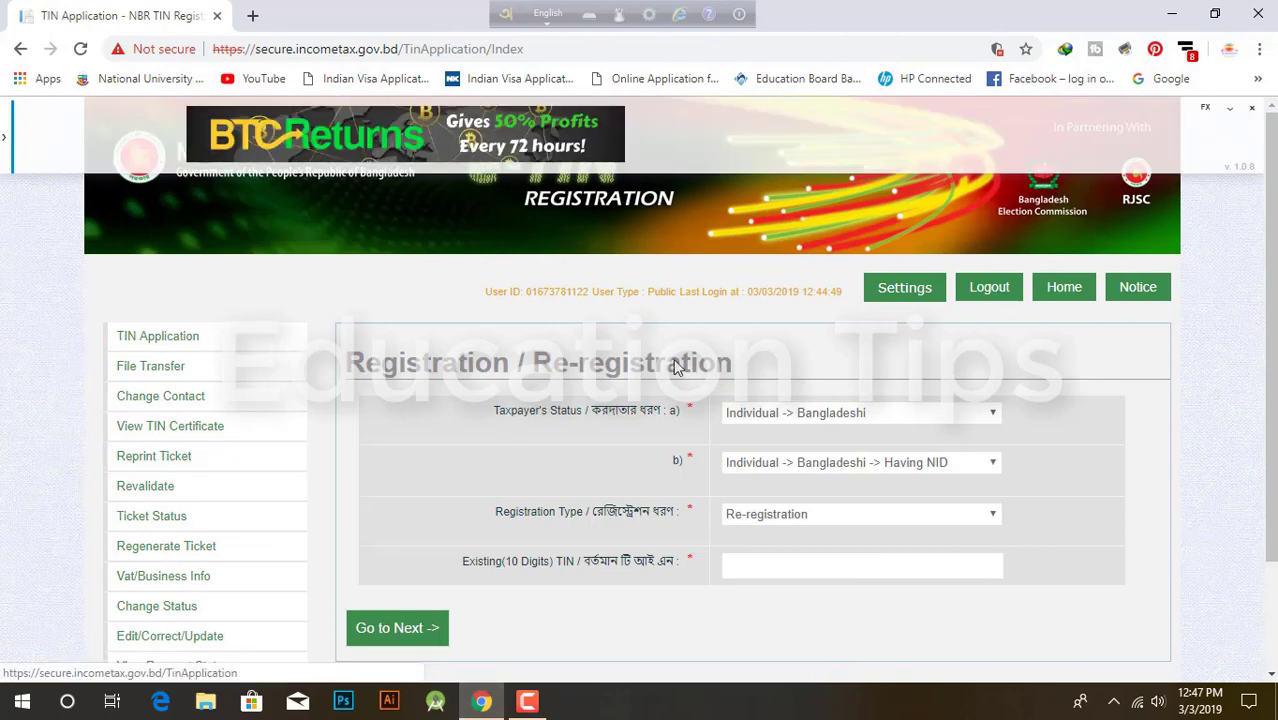
{"action": "scroll", "coordinate": [524, 464], "scroll_direction": "down", "scroll_amount": 1}
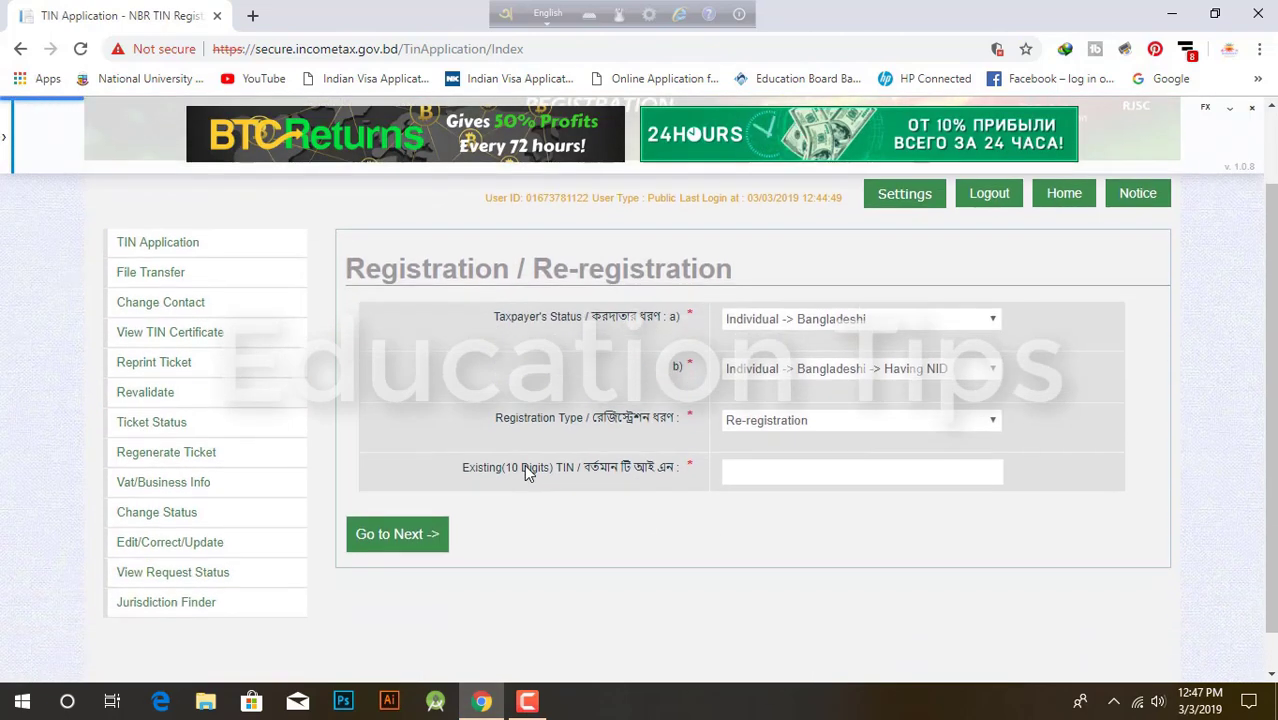
{"action": "scroll", "coordinate": [524, 464], "scroll_direction": "up", "scroll_amount": 1}
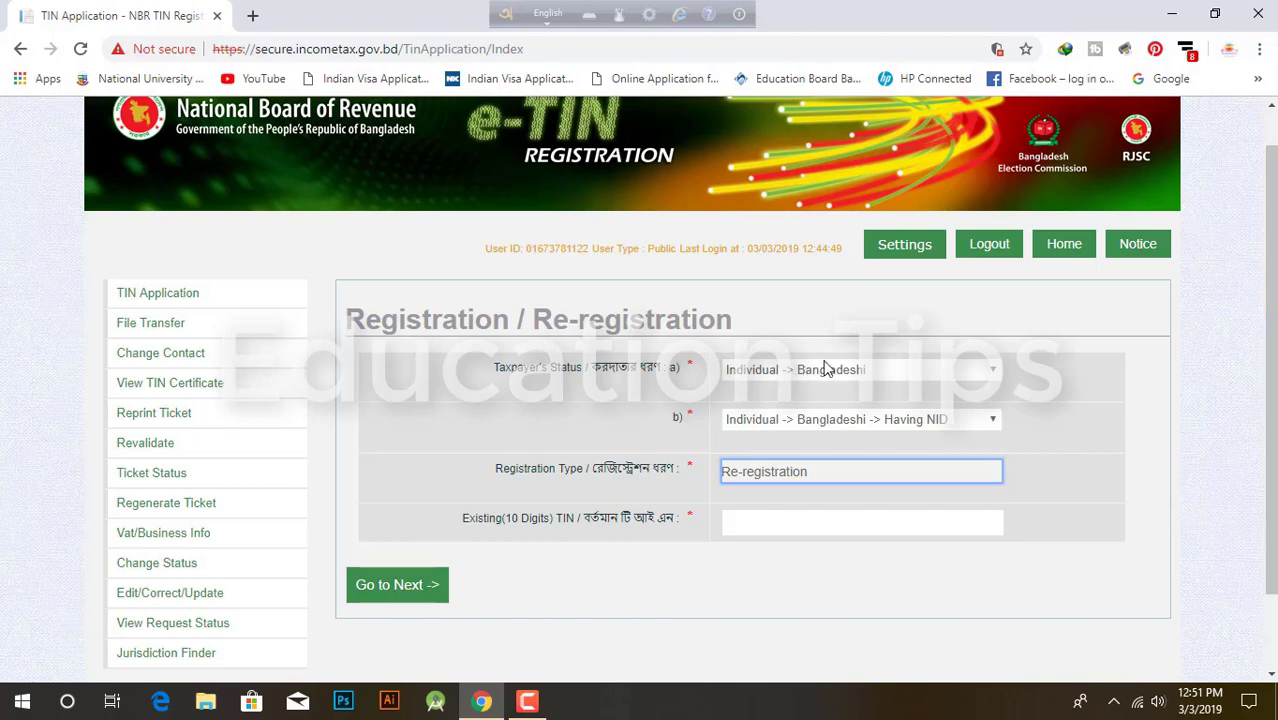
{"action": "left_click", "coordinate": [820, 372]}
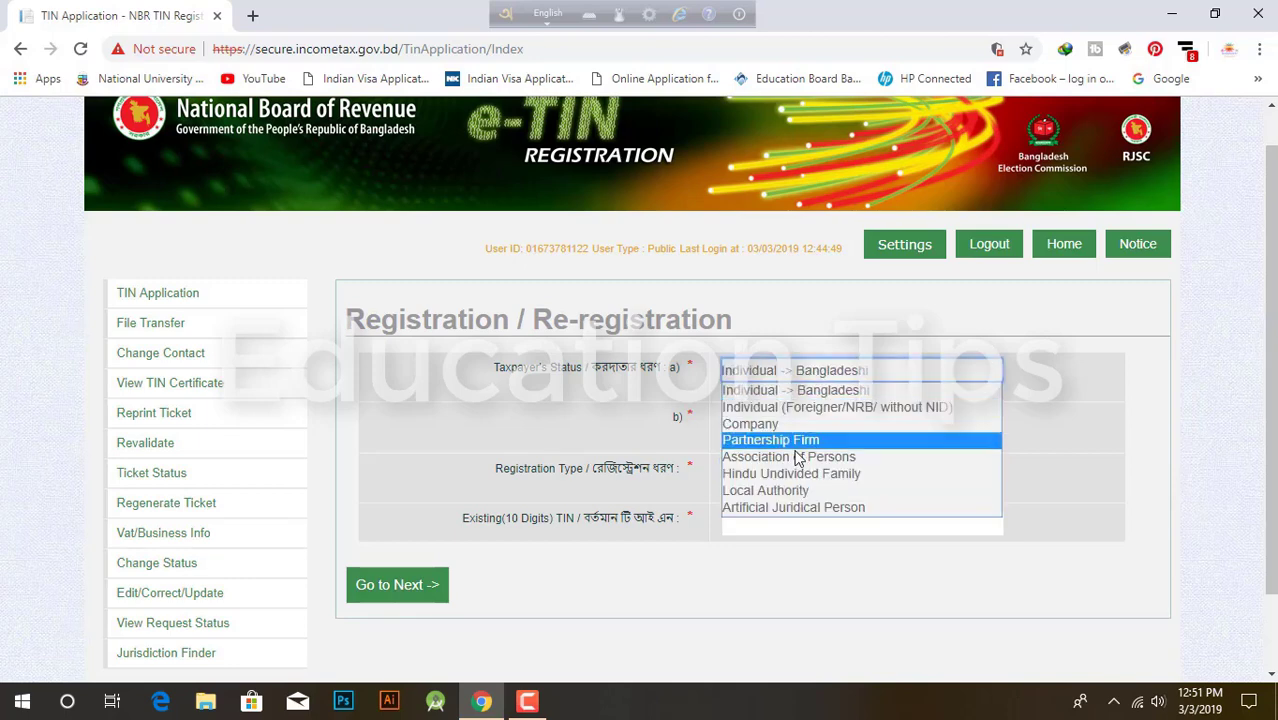
{"action": "left_click", "coordinate": [815, 378]}
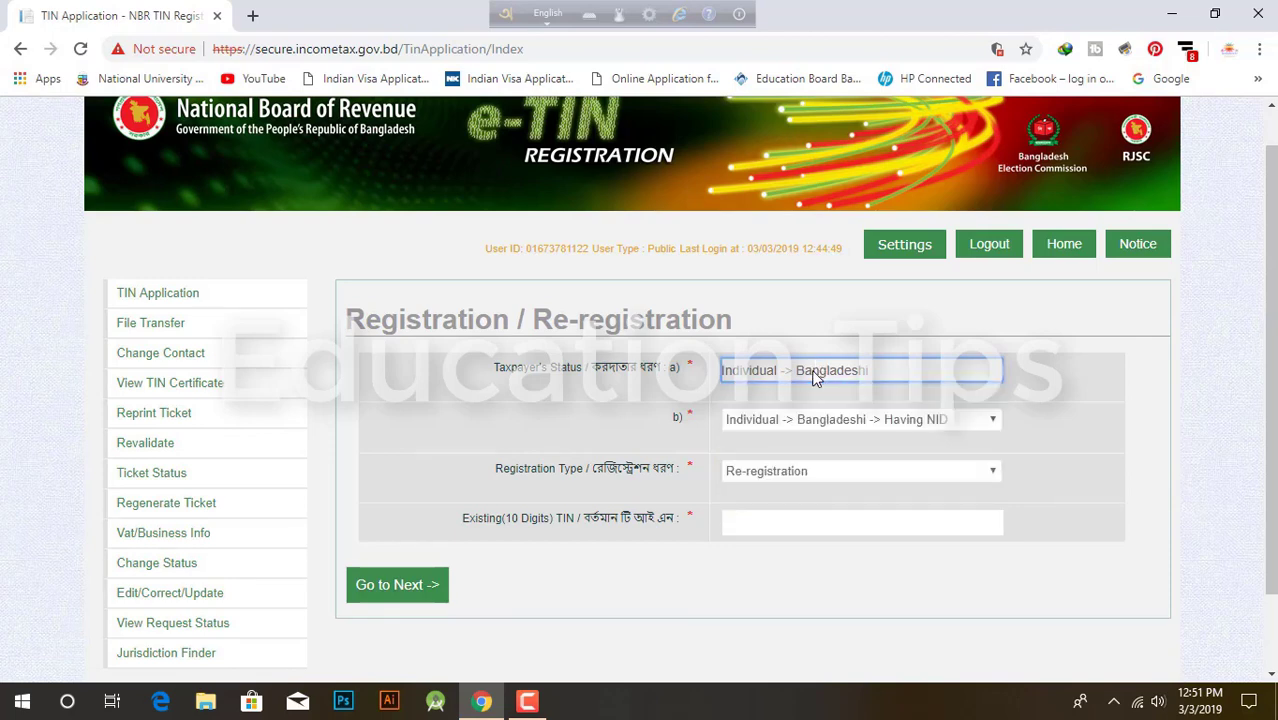
{"action": "left_click", "coordinate": [874, 421]}
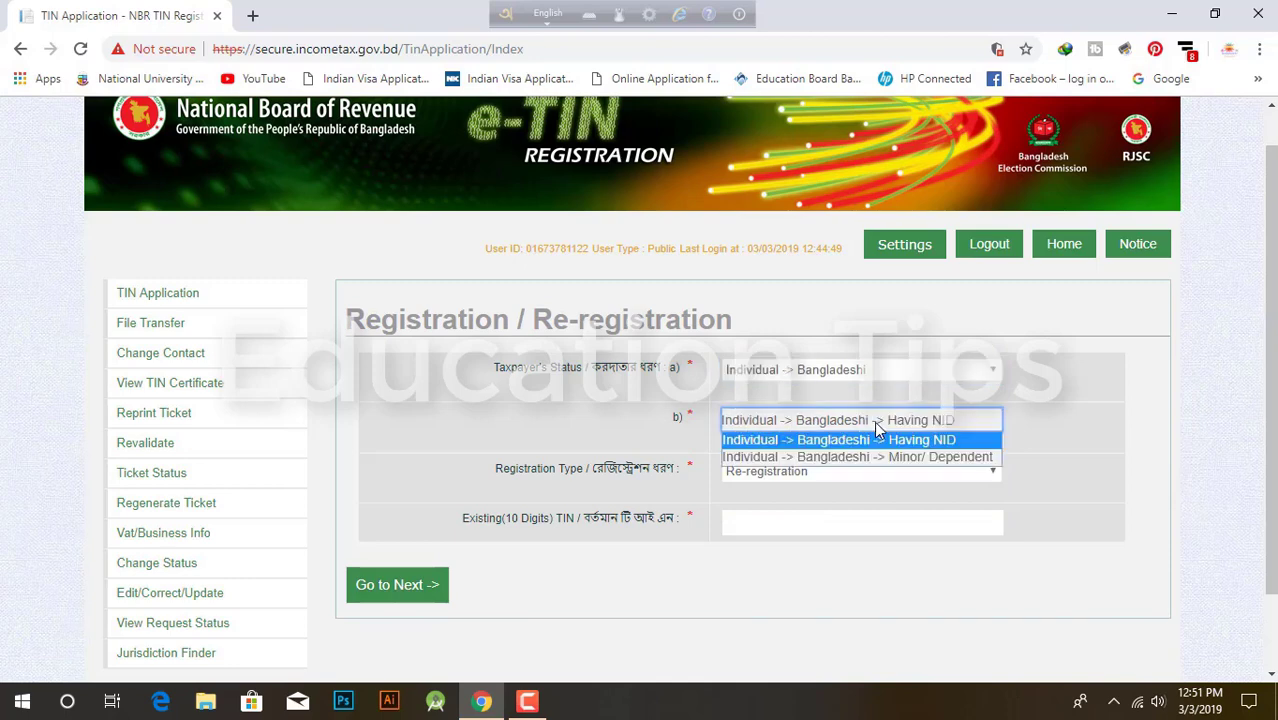
{"action": "left_click", "coordinate": [874, 421]}
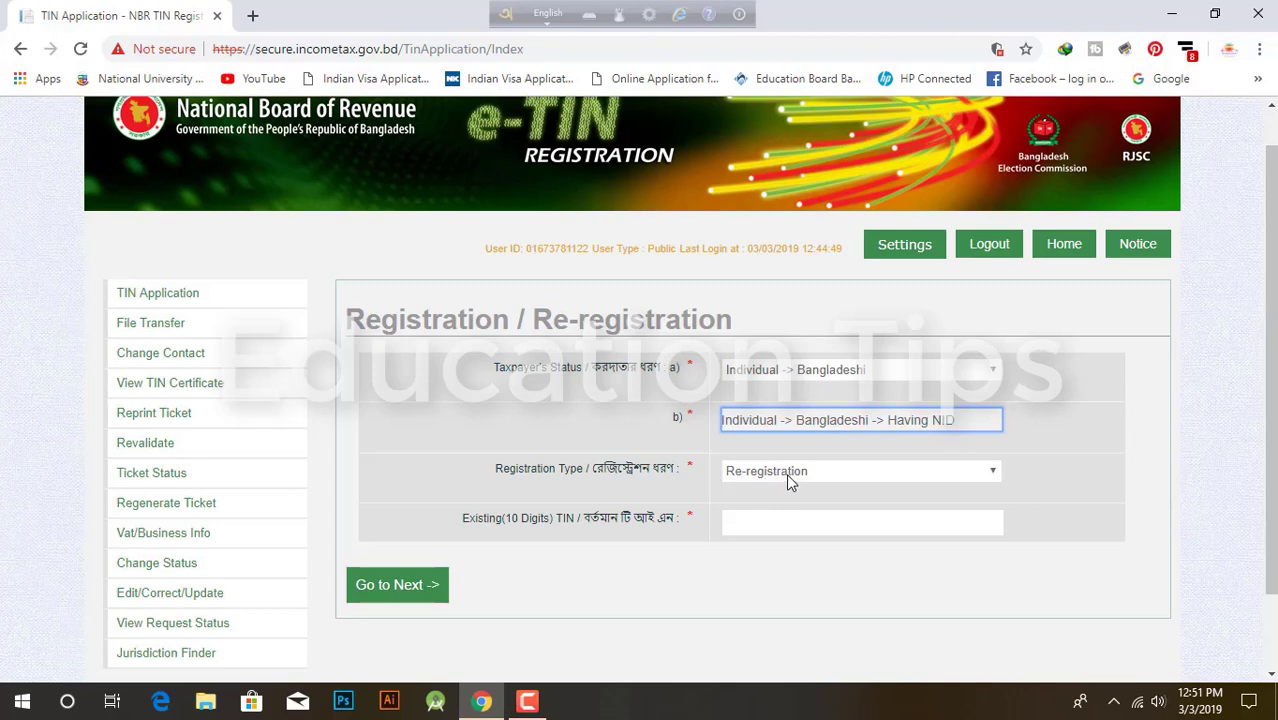
{"action": "left_click", "coordinate": [786, 472]}
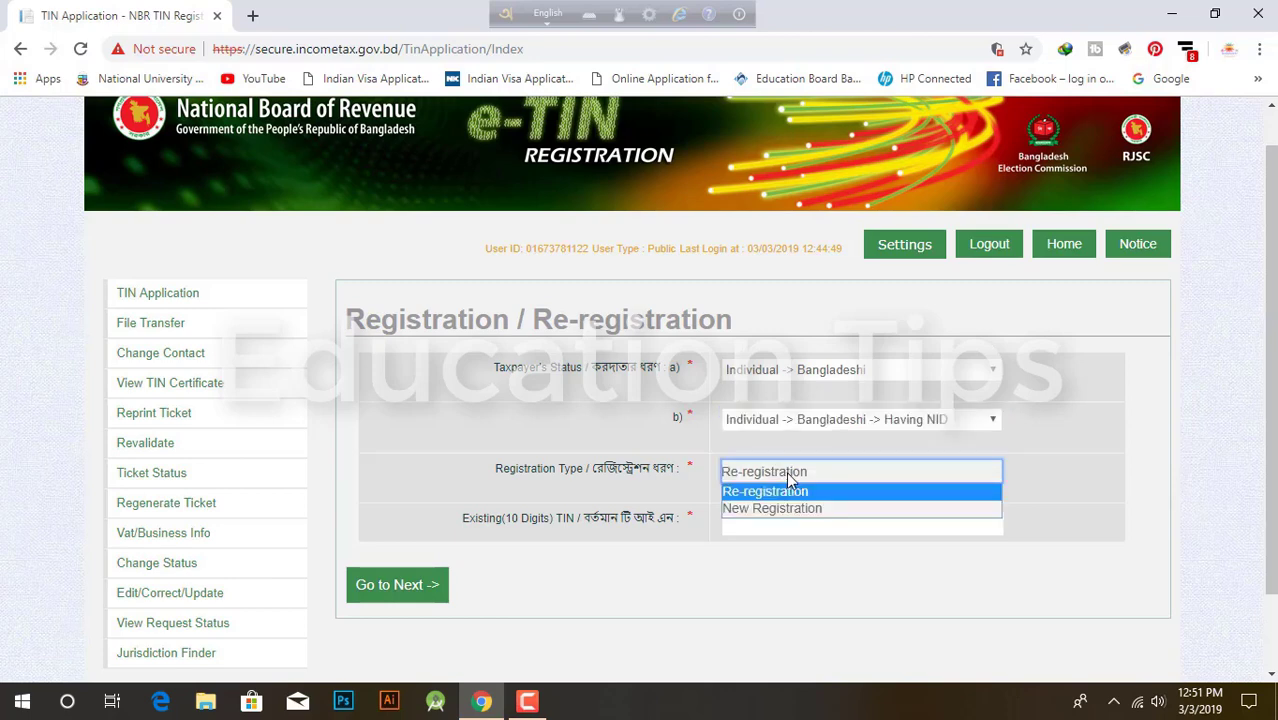
{"action": "left_click", "coordinate": [777, 510]}
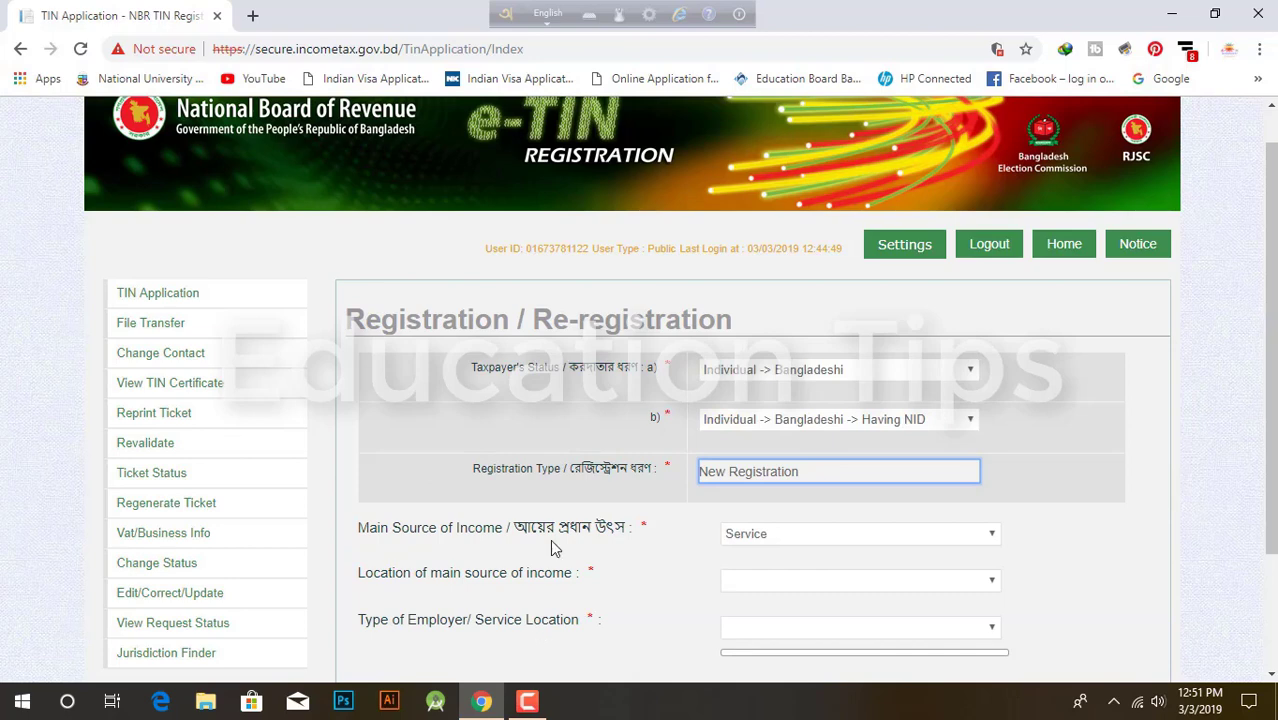
Step: Set the main income source to Business (Individual/Firm) with location Dhaka
{"action": "scroll", "coordinate": [596, 510], "scroll_direction": "down", "scroll_amount": 1}
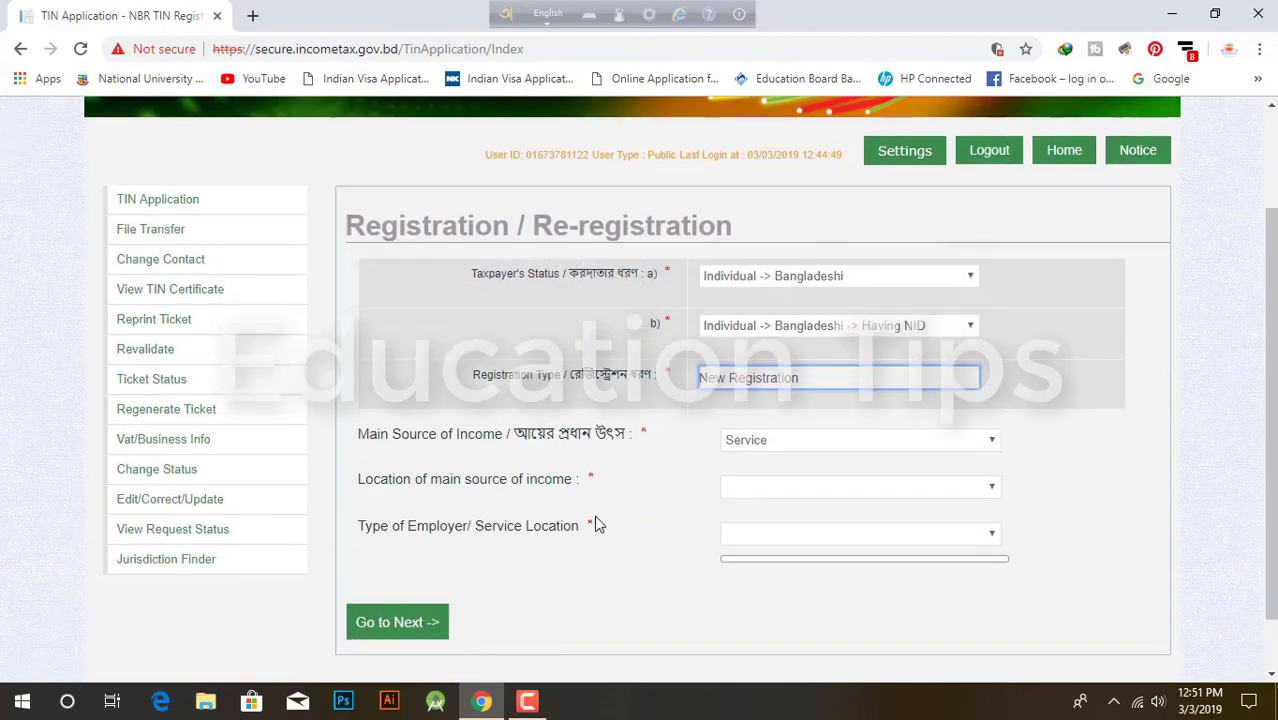
{"action": "scroll", "coordinate": [597, 511], "scroll_direction": "down", "scroll_amount": 1}
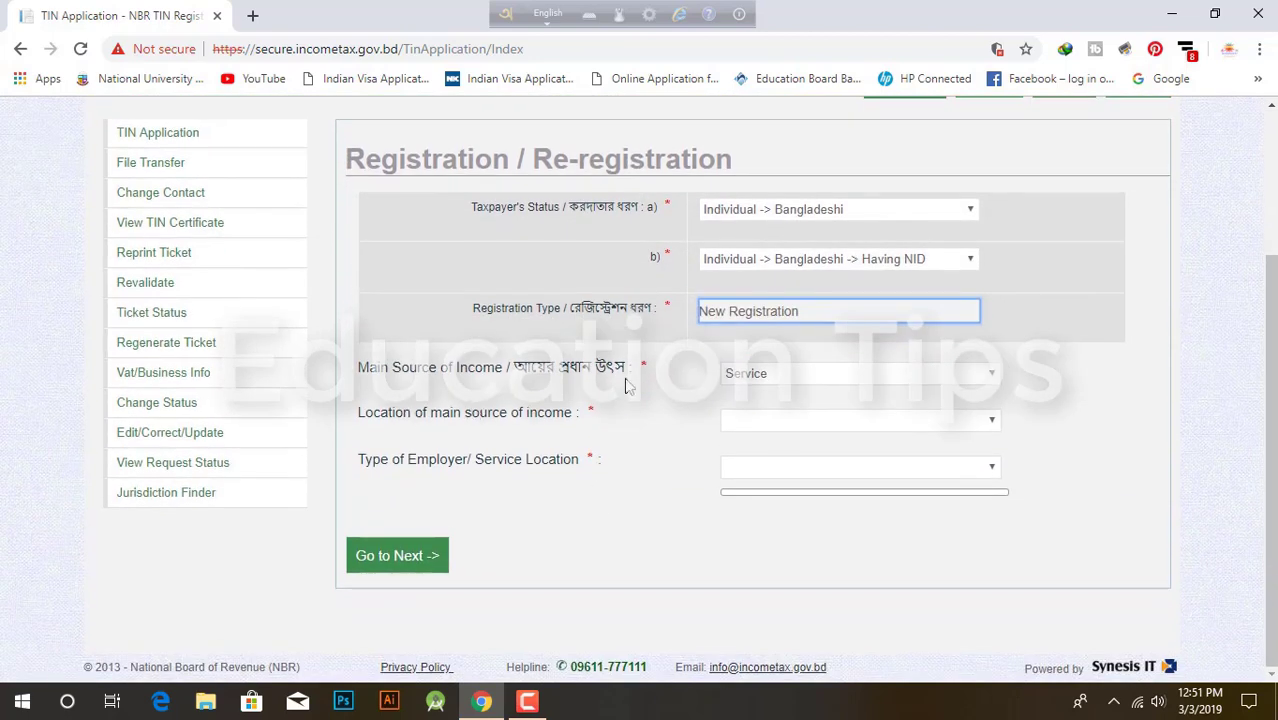
{"action": "left_click", "coordinate": [786, 378]}
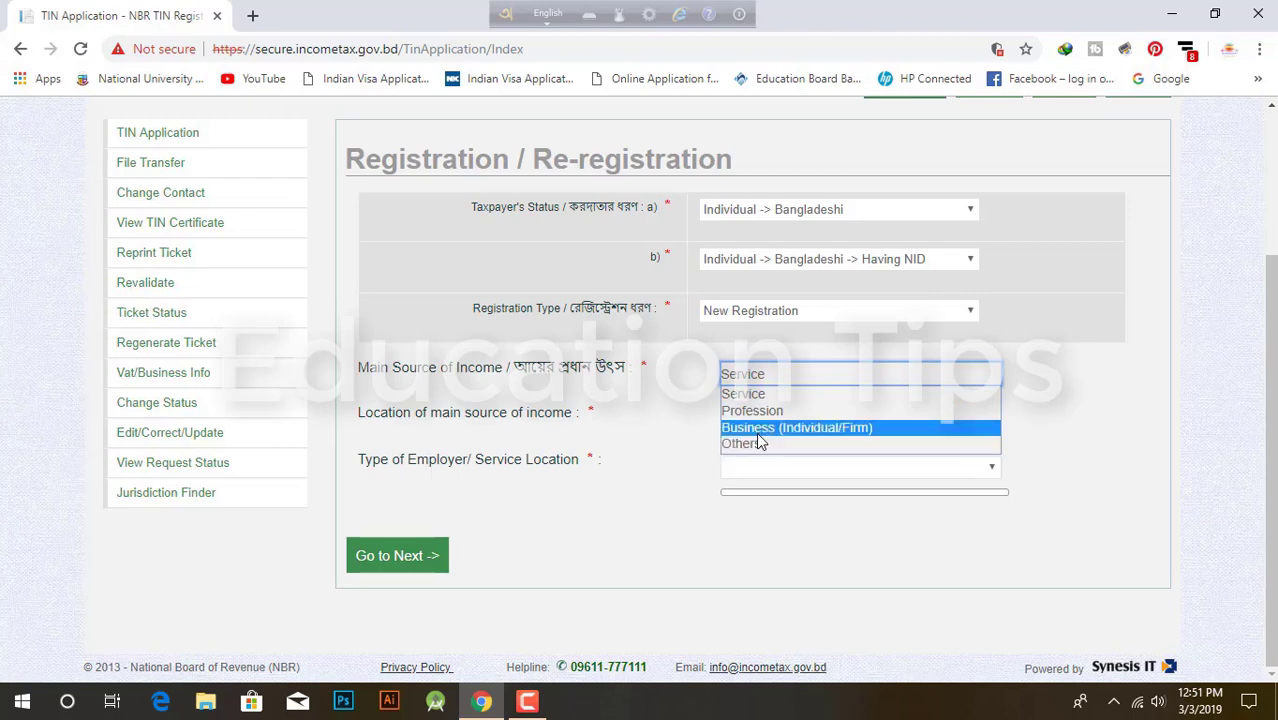
{"action": "left_click", "coordinate": [759, 428]}
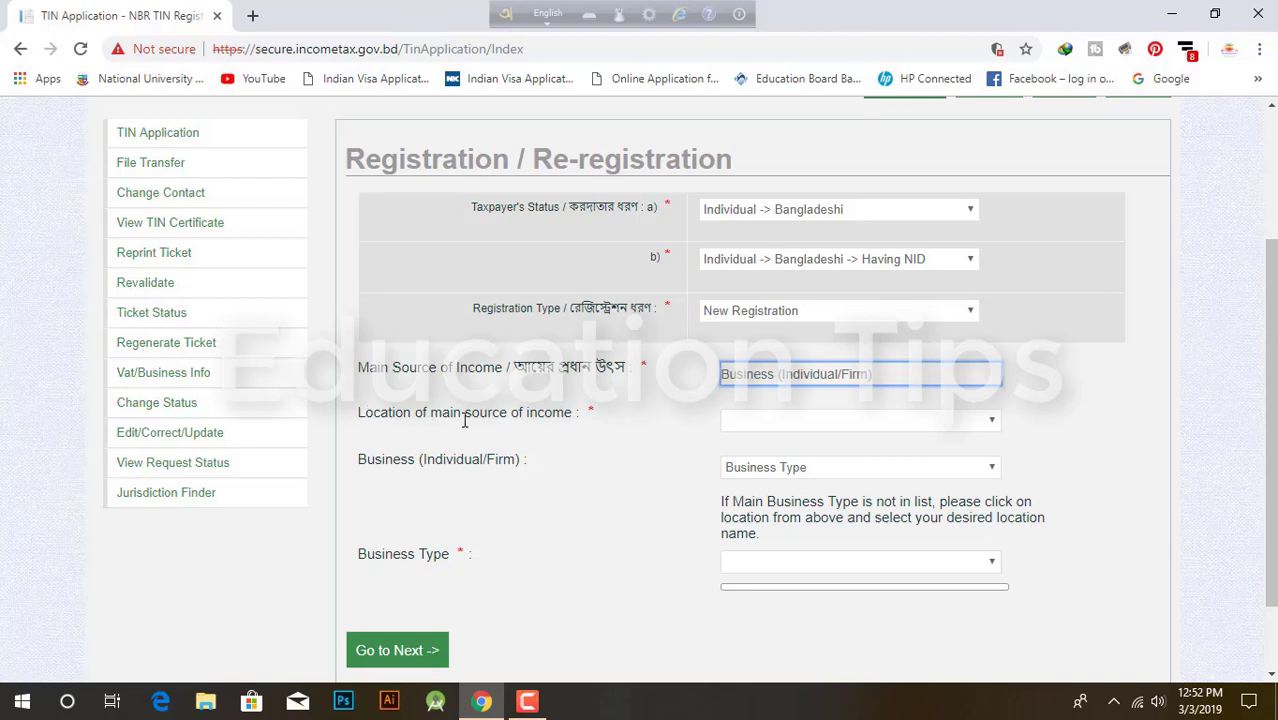
{"action": "left_click", "coordinate": [980, 425]}
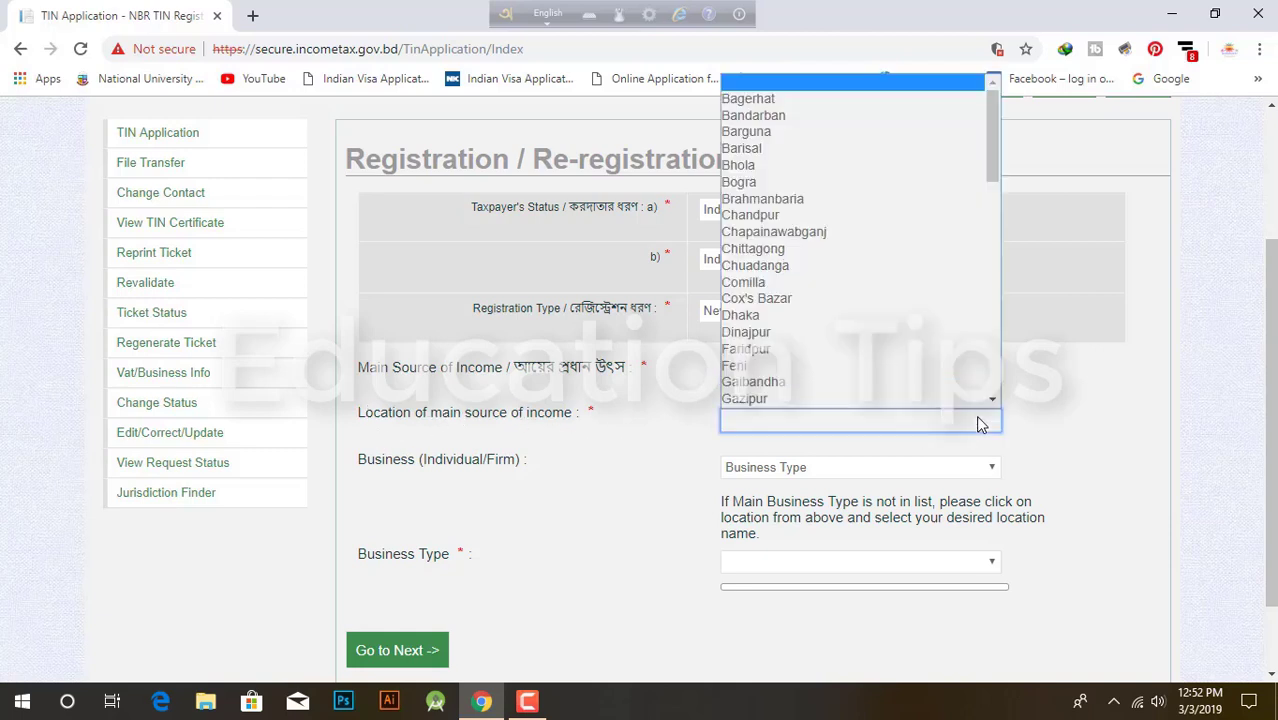
{"action": "left_click", "coordinate": [767, 316]}
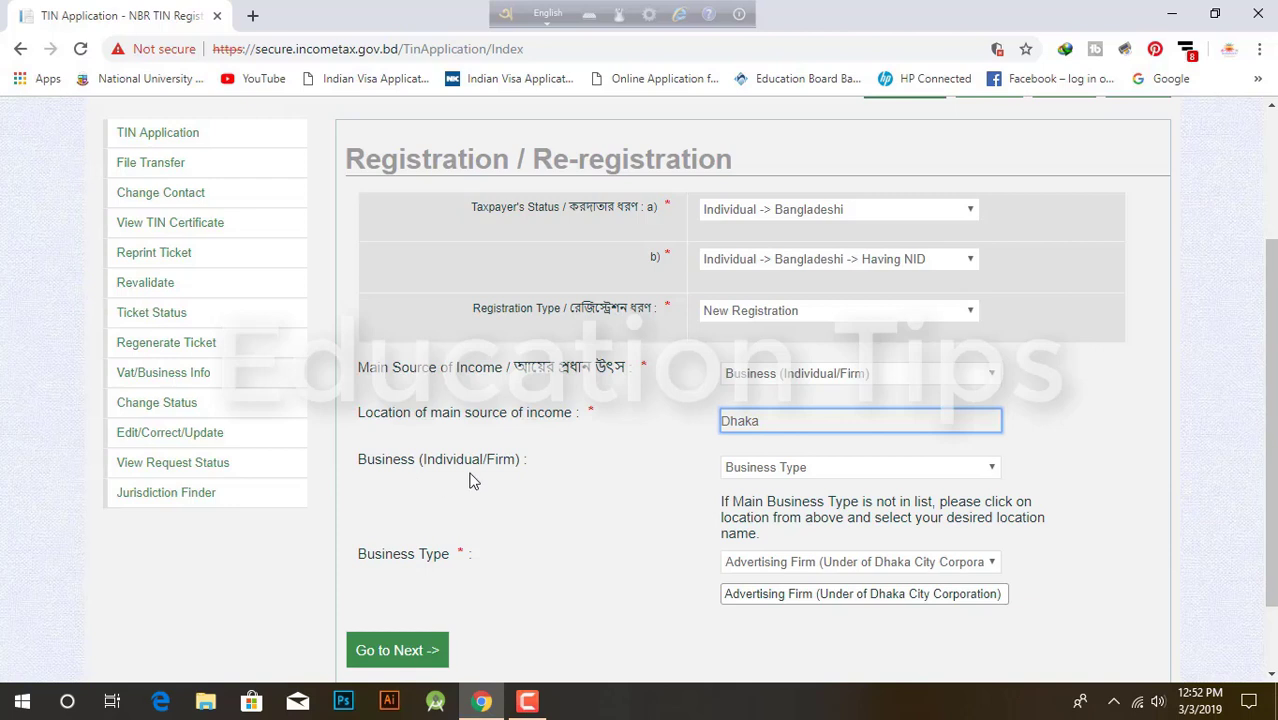
Step: Specify the business by Location and browse the roads and areas list
{"action": "left_click", "coordinate": [836, 470]}
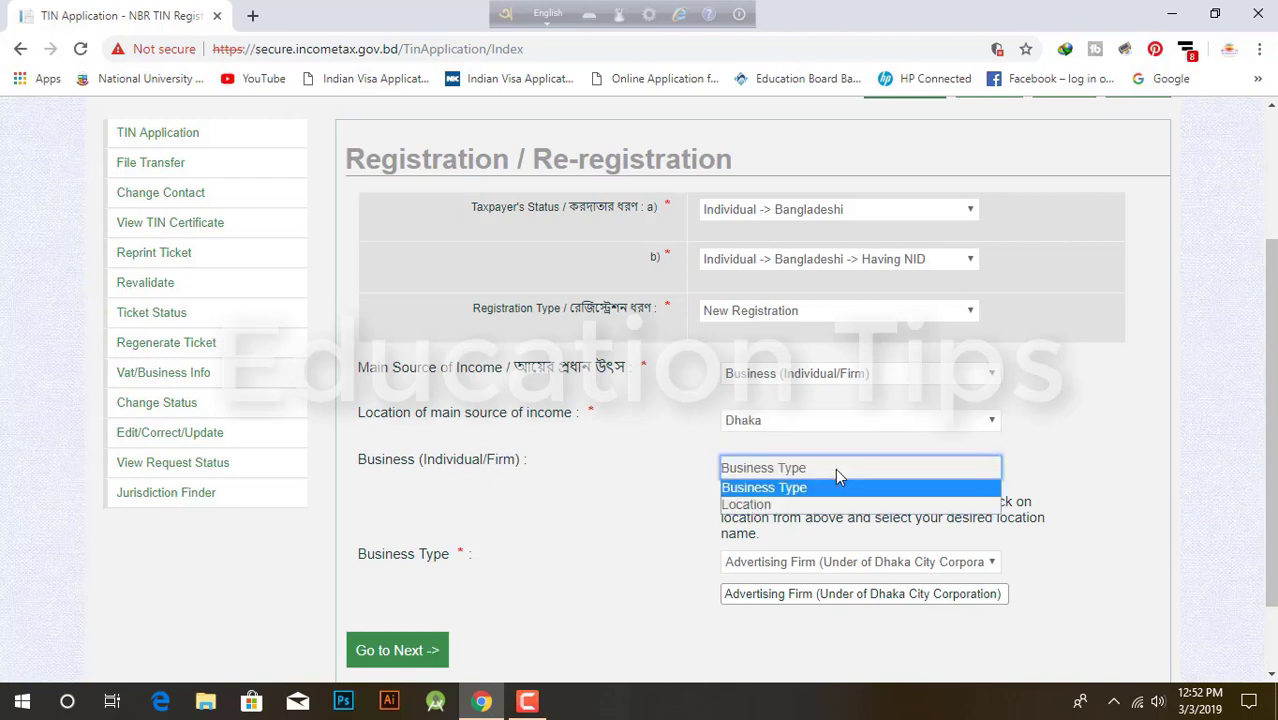
{"action": "left_click", "coordinate": [757, 507]}
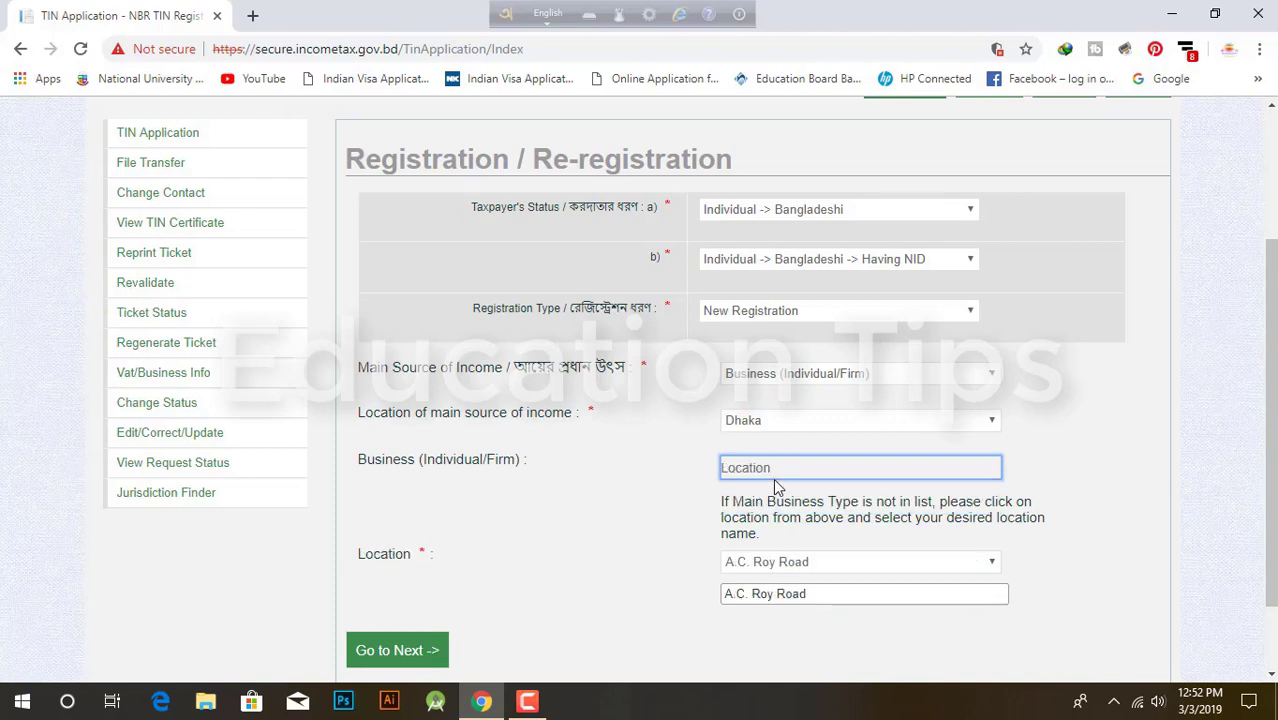
{"action": "left_click", "coordinate": [757, 467]}
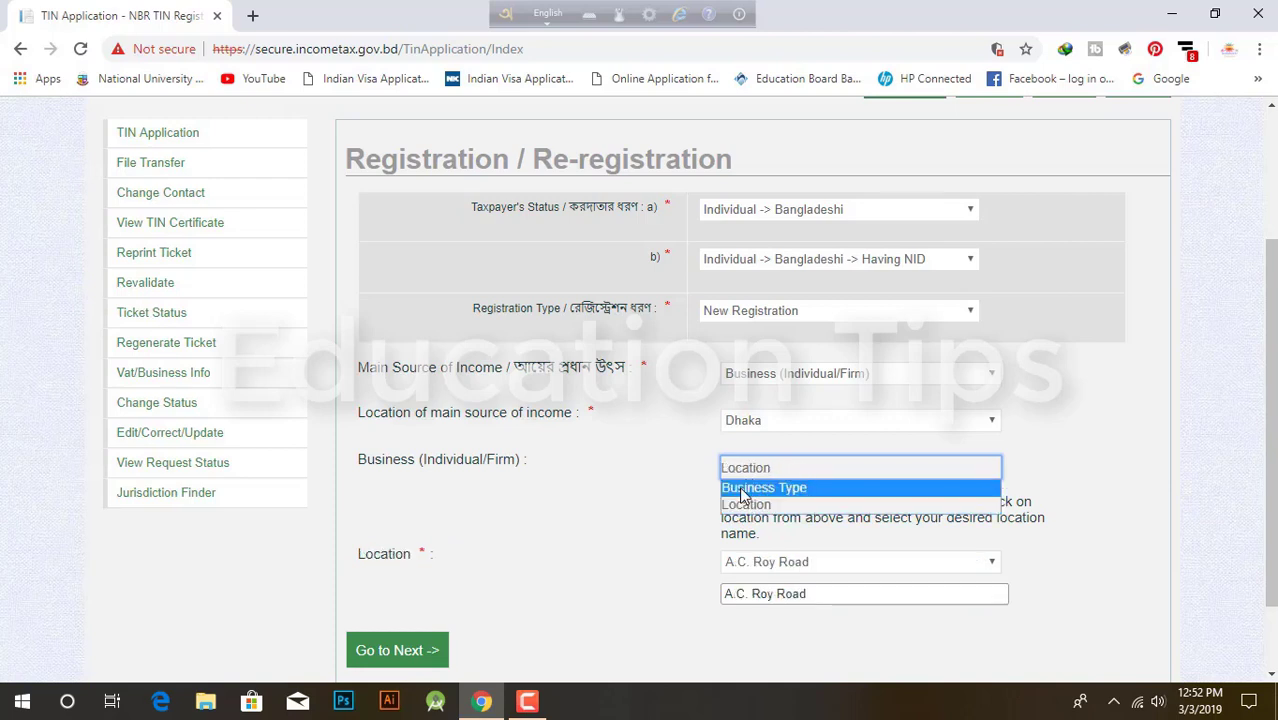
{"action": "left_click", "coordinate": [763, 488]}
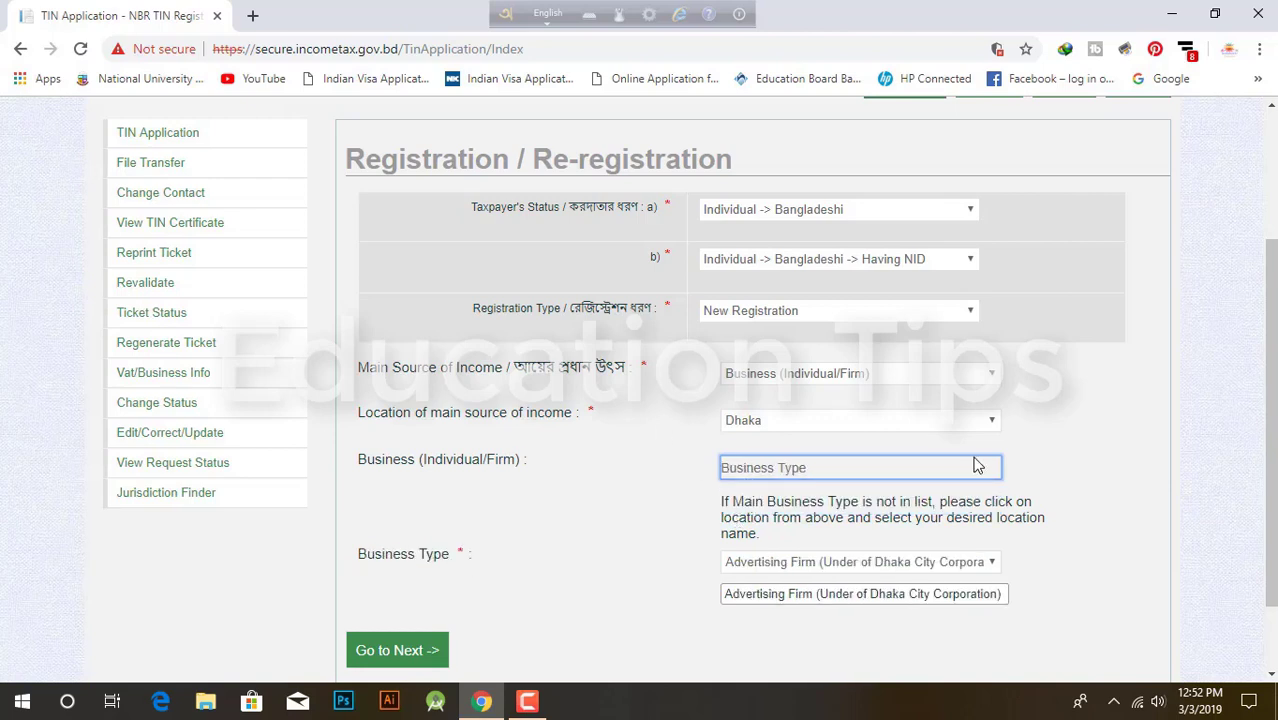
{"action": "left_click", "coordinate": [827, 467]}
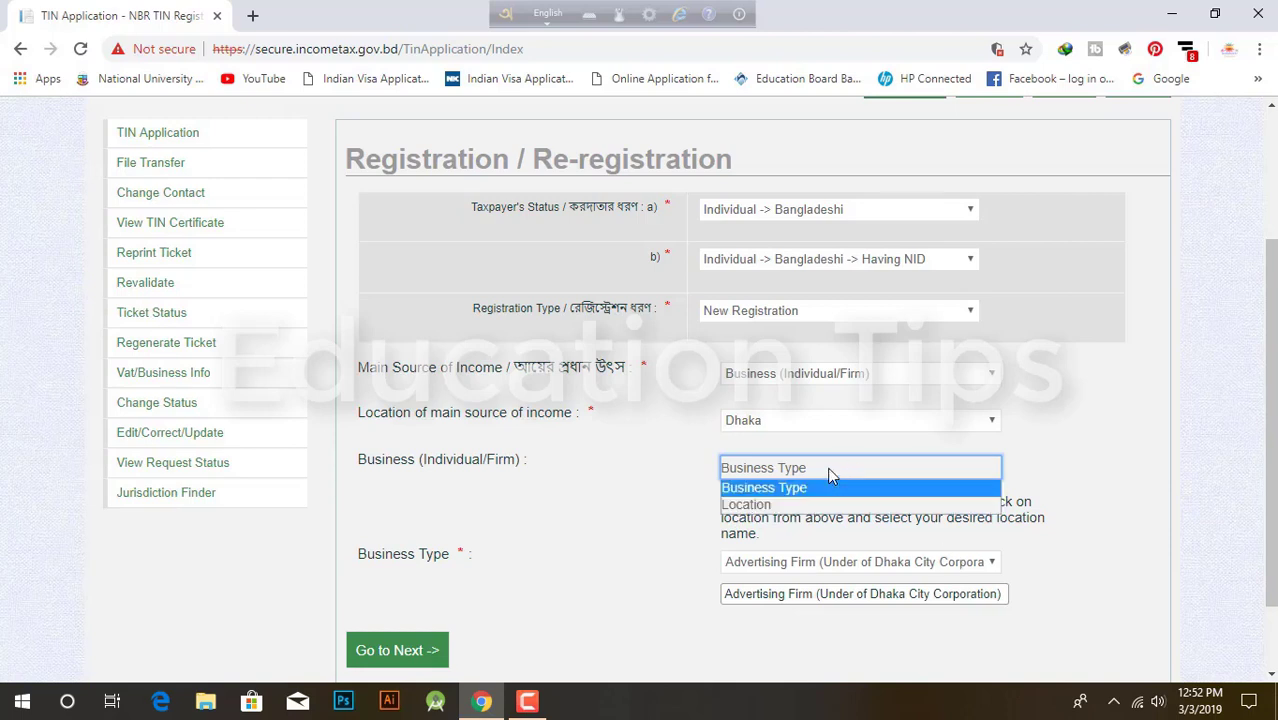
{"action": "left_click", "coordinate": [763, 506]}
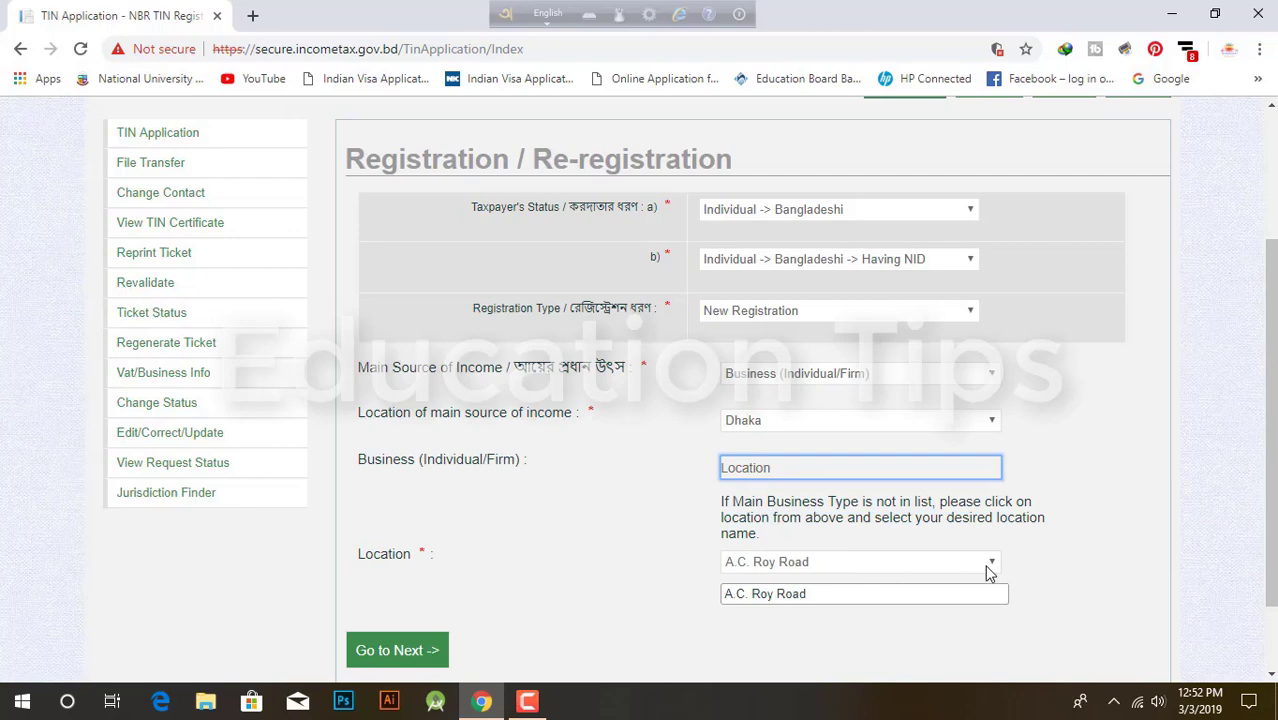
{"action": "left_click", "coordinate": [989, 566]}
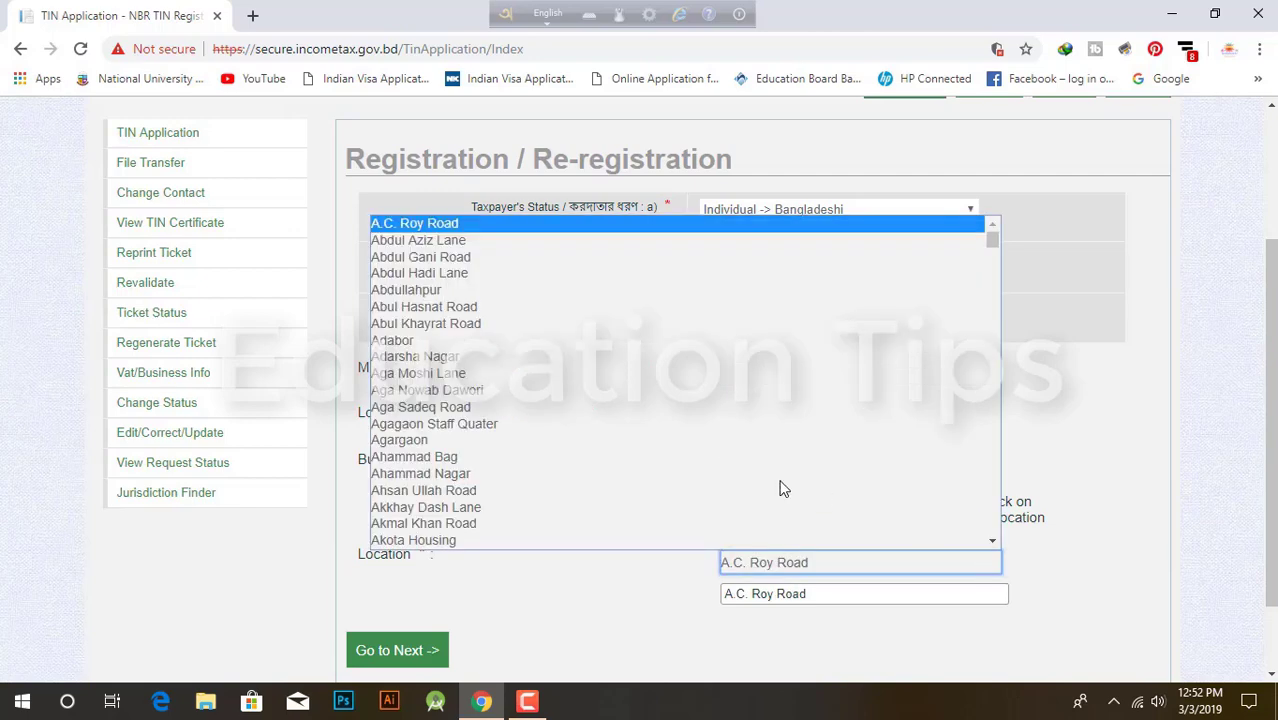
{"action": "left_click", "coordinate": [982, 570]}
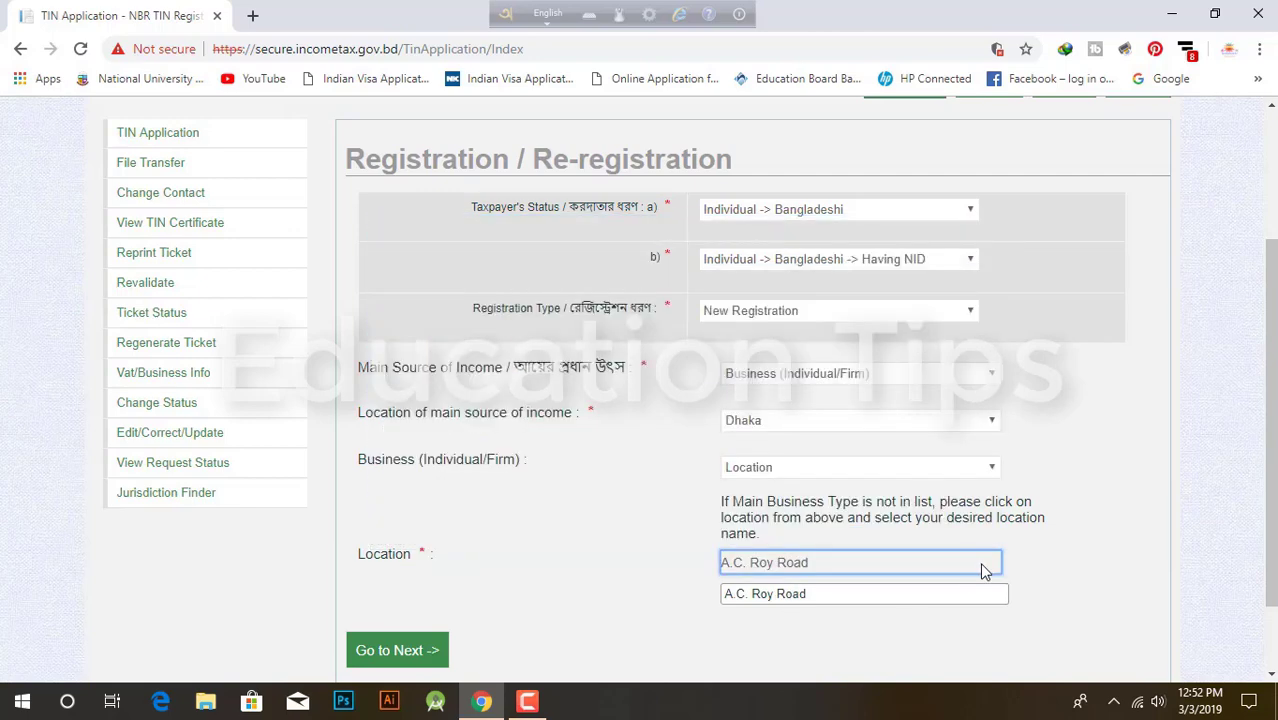
Step: Switch to Business Type, browse the business types, and continue to basic information
{"action": "left_click", "coordinate": [799, 463]}
{"action": "left_click", "coordinate": [764, 489]}
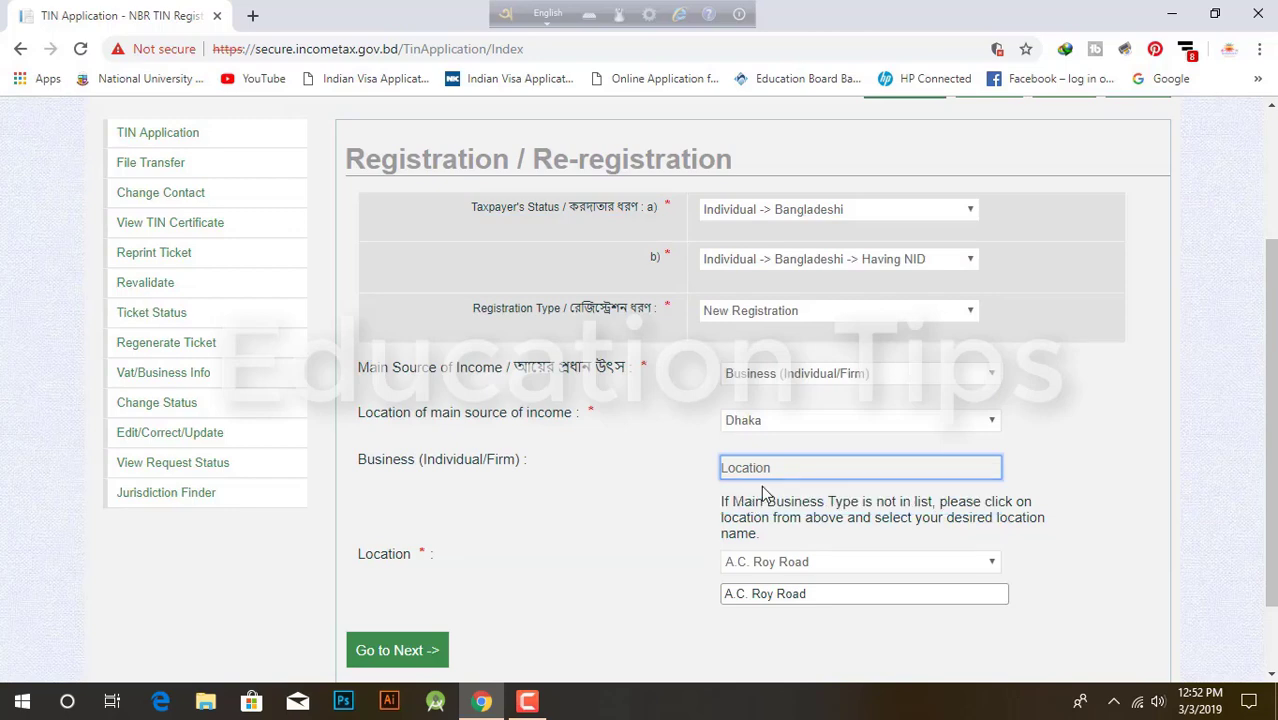
{"action": "left_click", "coordinate": [993, 565]}
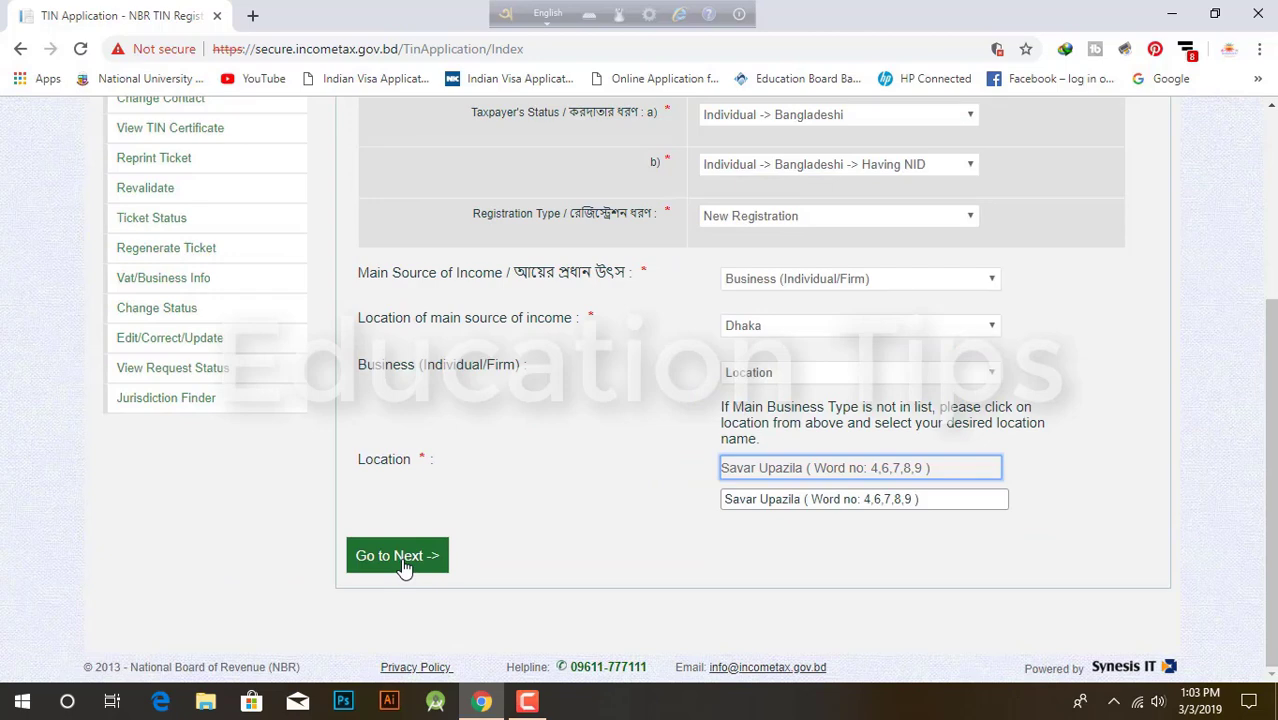
{"action": "left_click", "coordinate": [403, 566]}
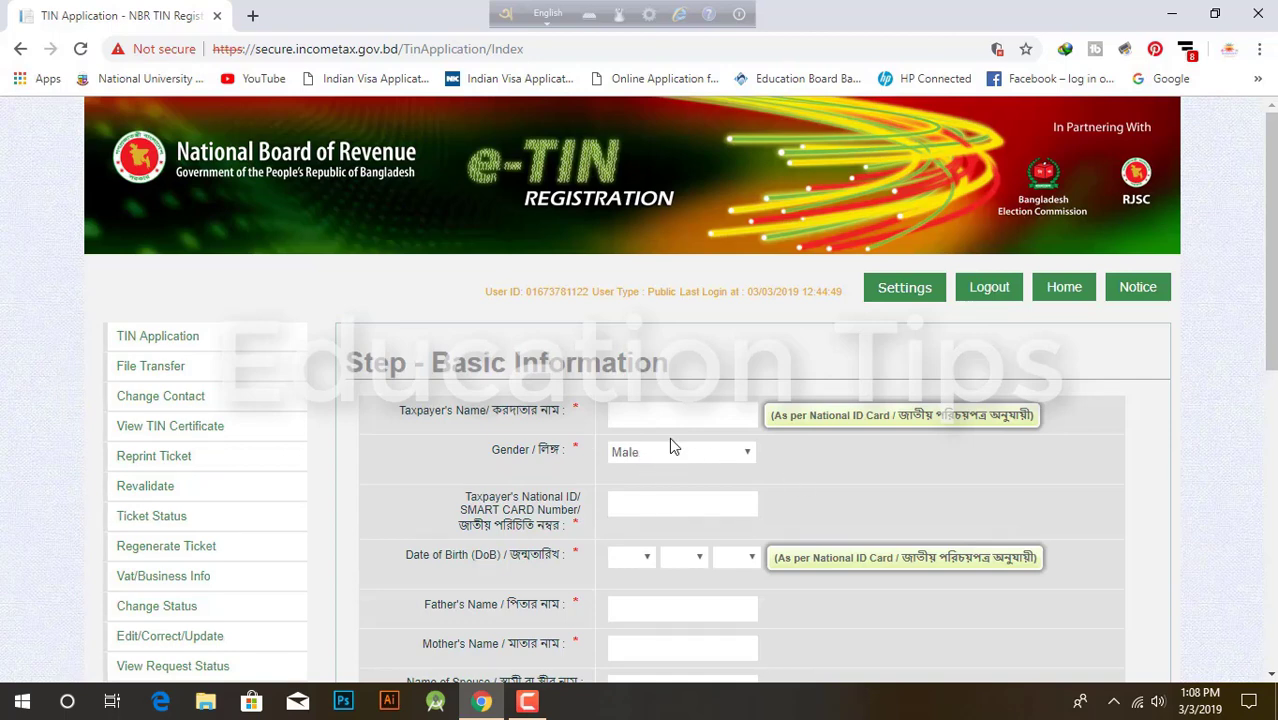
{"action": "scroll", "coordinate": [675, 512], "scroll_direction": "down", "scroll_amount": 1}
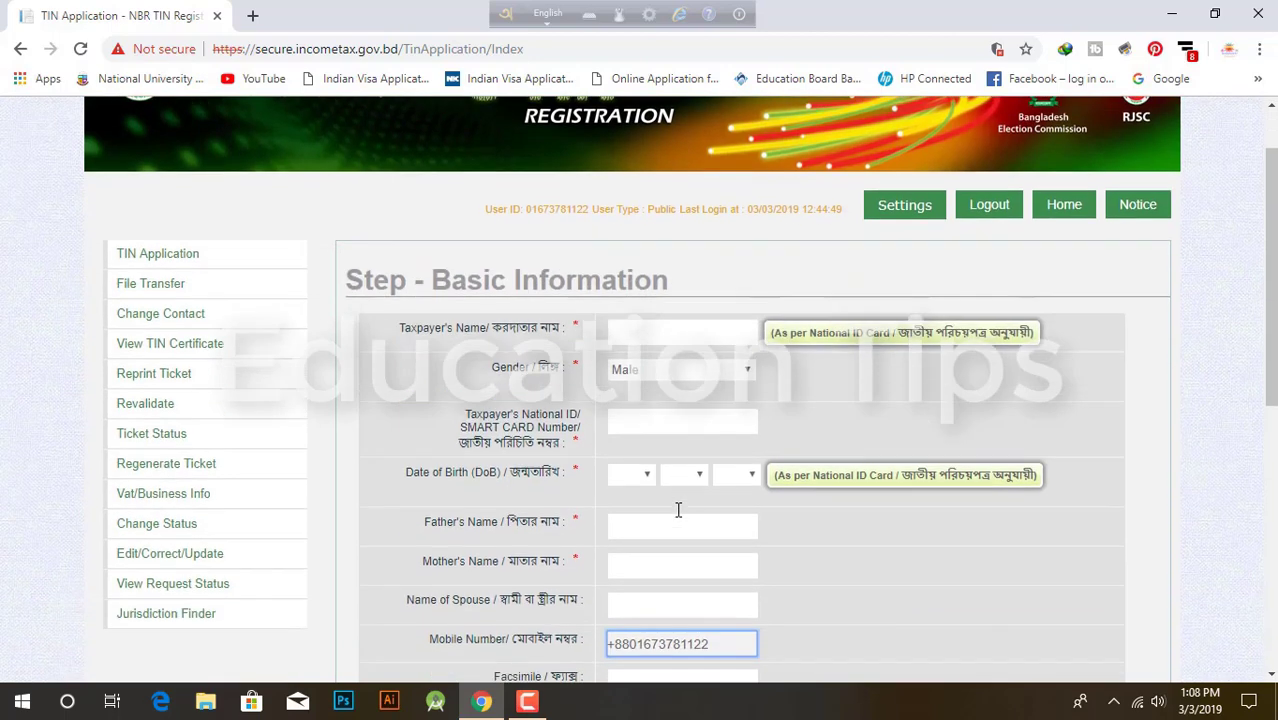
{"action": "scroll", "coordinate": [678, 510], "scroll_direction": "down", "scroll_amount": 3}
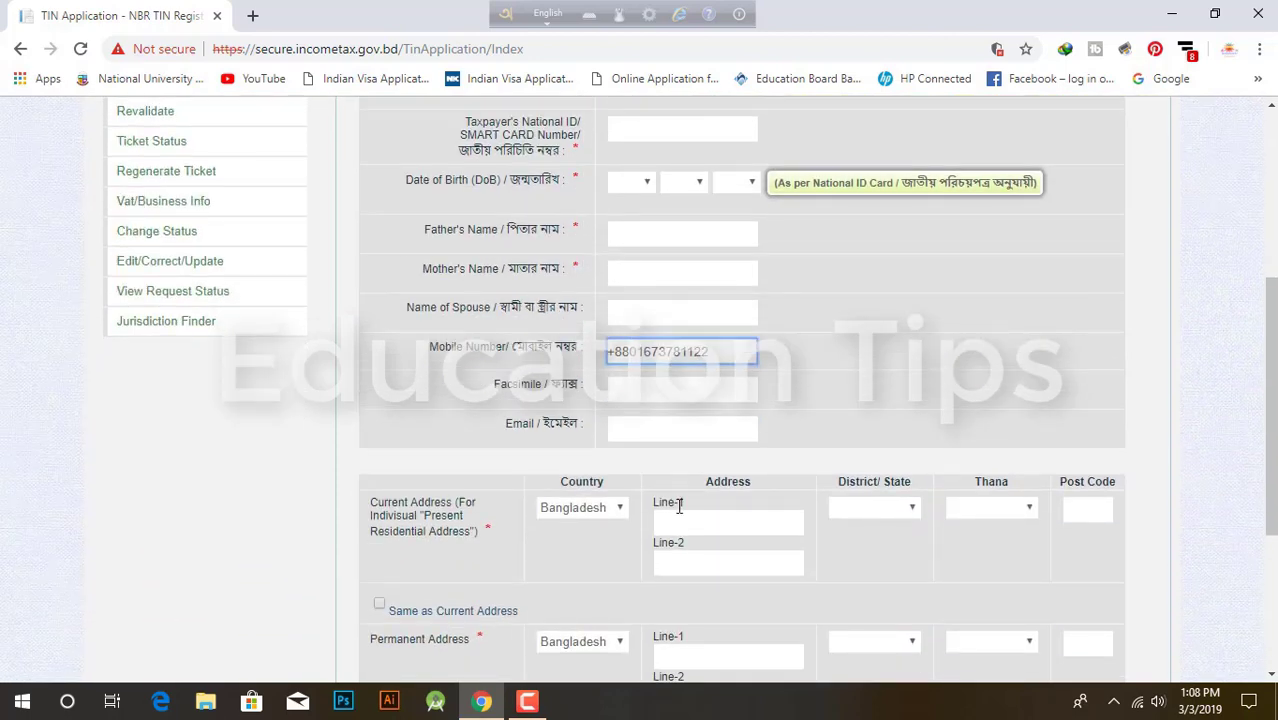
{"action": "scroll", "coordinate": [628, 540], "scroll_direction": "up", "scroll_amount": 2}
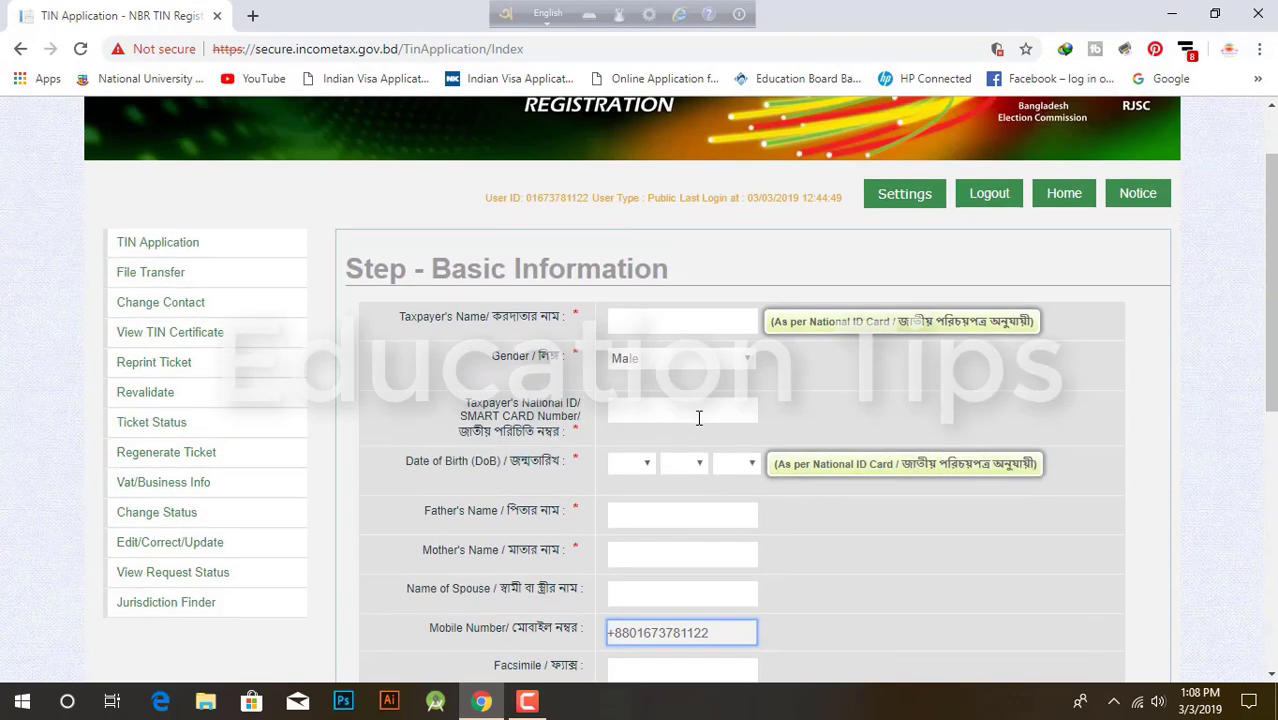
{"action": "scroll", "coordinate": [700, 418], "scroll_direction": "up", "scroll_amount": 1}
{"action": "scroll", "coordinate": [704, 425], "scroll_direction": "down", "scroll_amount": 3}
{"action": "scroll", "coordinate": [700, 380], "scroll_direction": "up", "scroll_amount": 2}
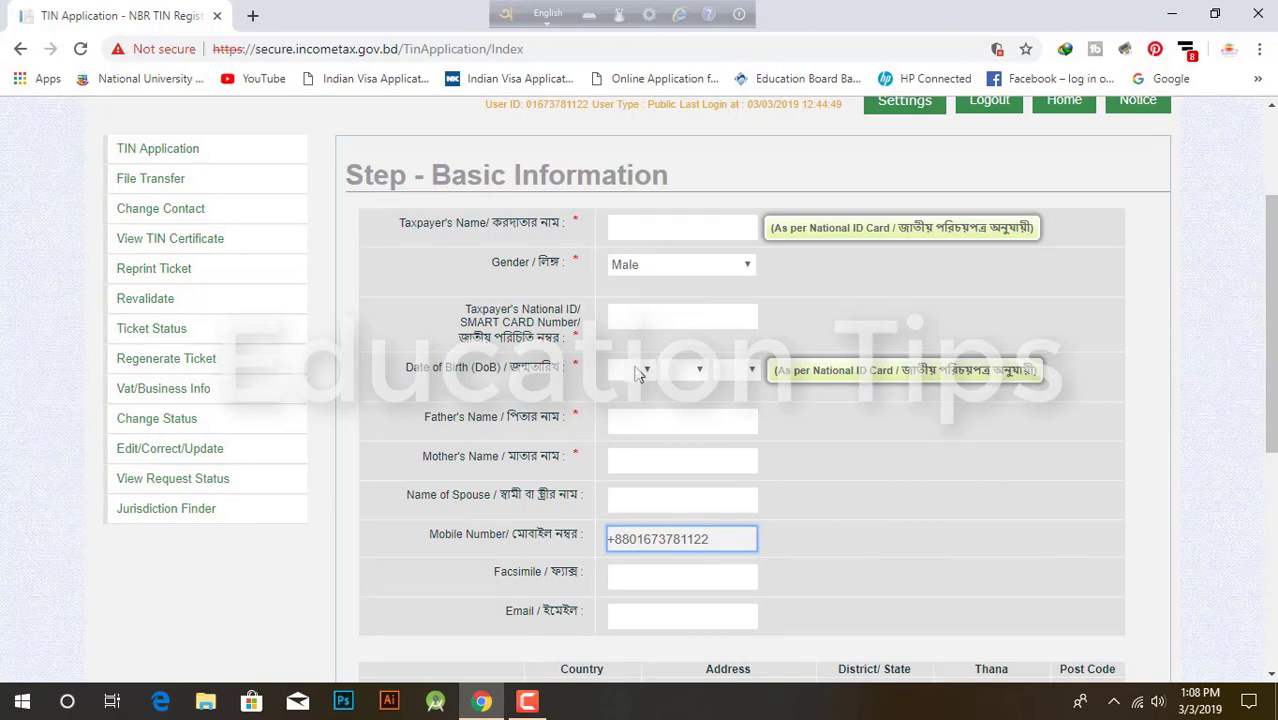
{"action": "scroll", "coordinate": [612, 385], "scroll_direction": "down", "scroll_amount": 1}
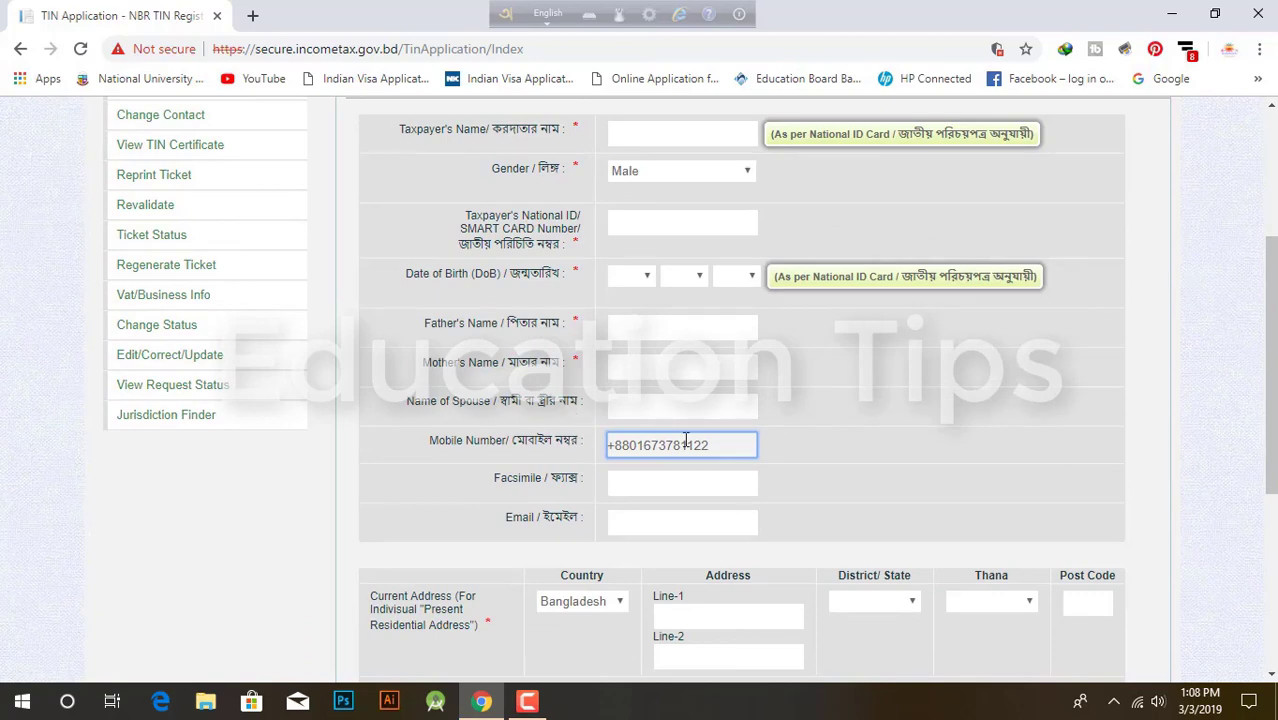
{"action": "scroll", "coordinate": [578, 408], "scroll_direction": "down", "scroll_amount": 1}
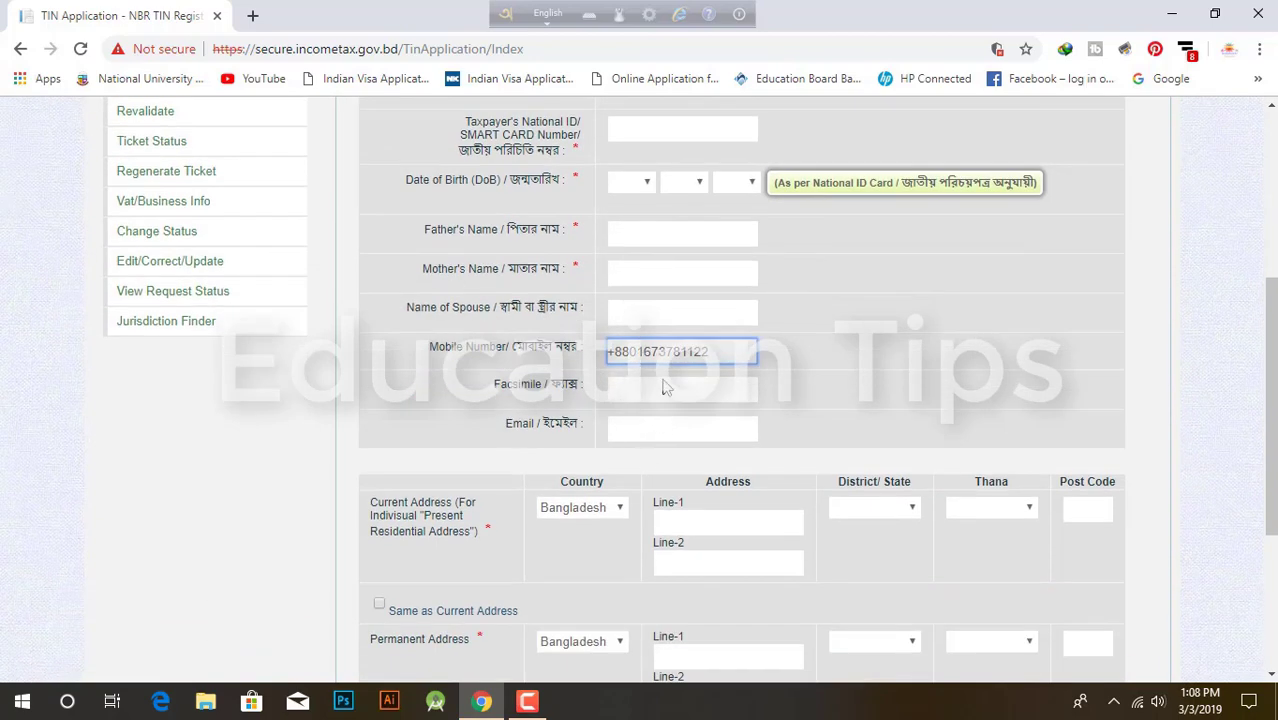
{"action": "scroll", "coordinate": [639, 418], "scroll_direction": "down", "scroll_amount": 2}
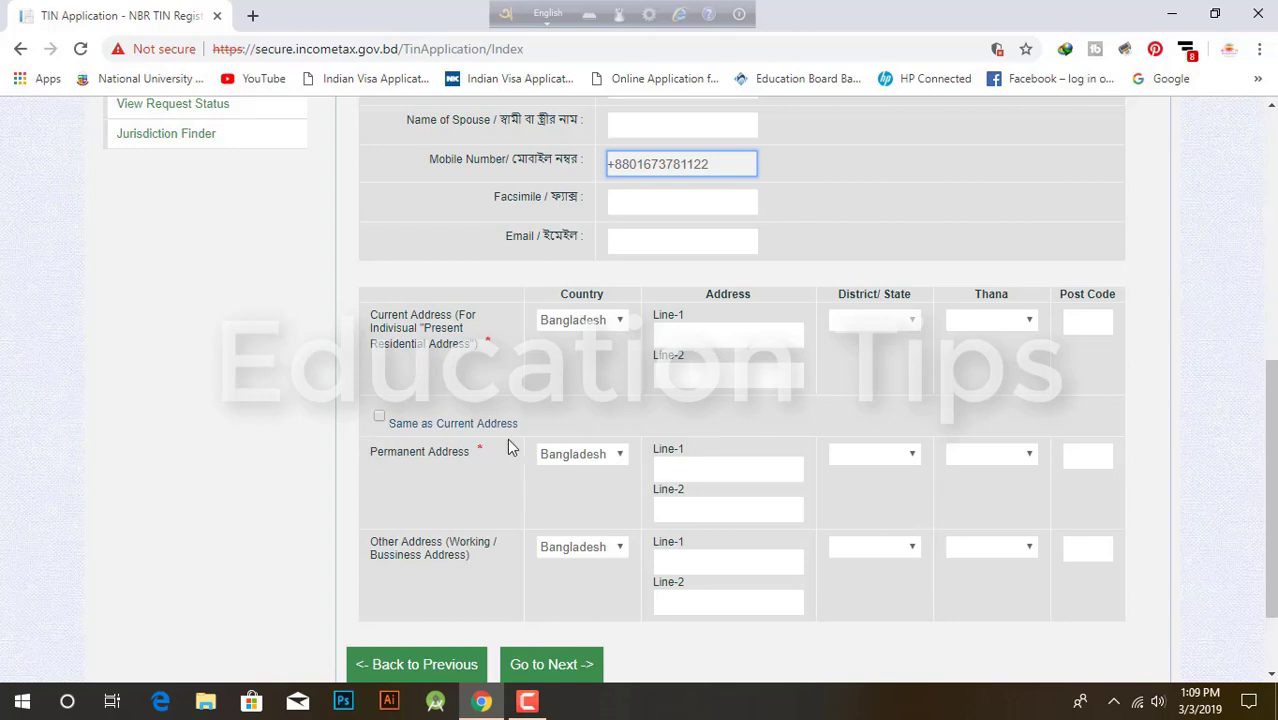
{"action": "scroll", "coordinate": [605, 491], "scroll_direction": "down", "scroll_amount": 1}
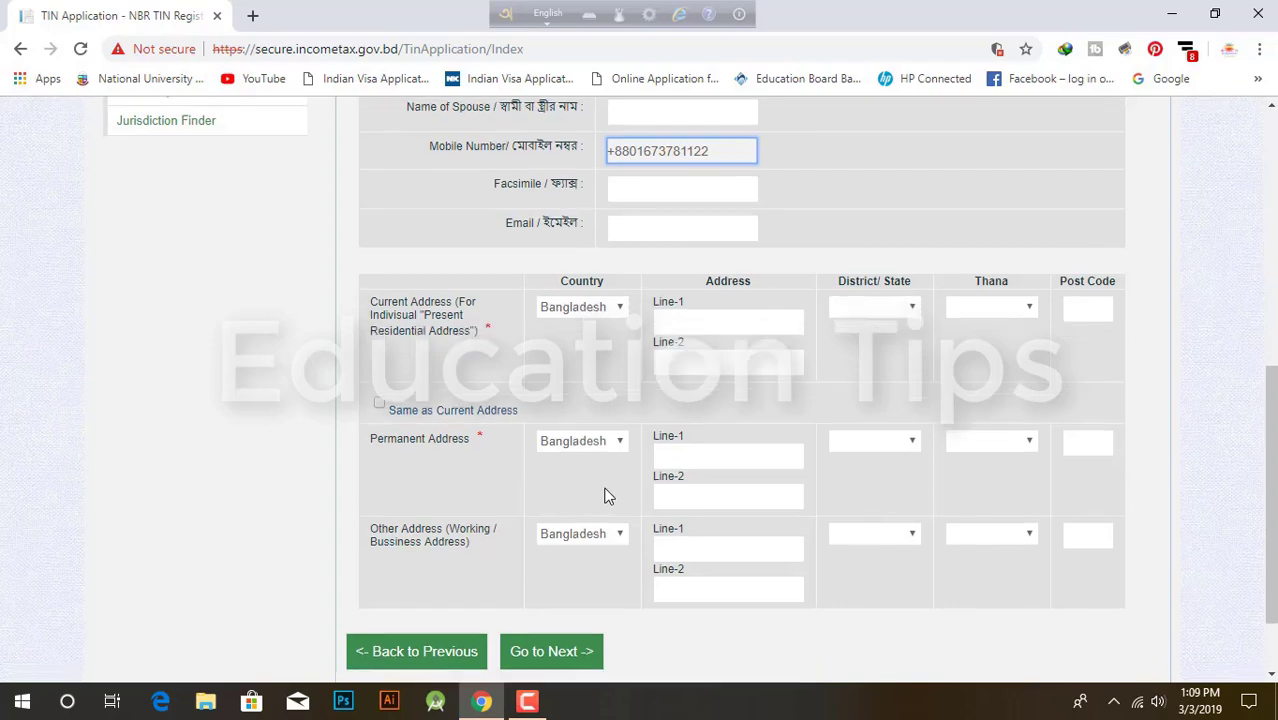
{"action": "scroll", "coordinate": [608, 491], "scroll_direction": "up", "scroll_amount": 1}
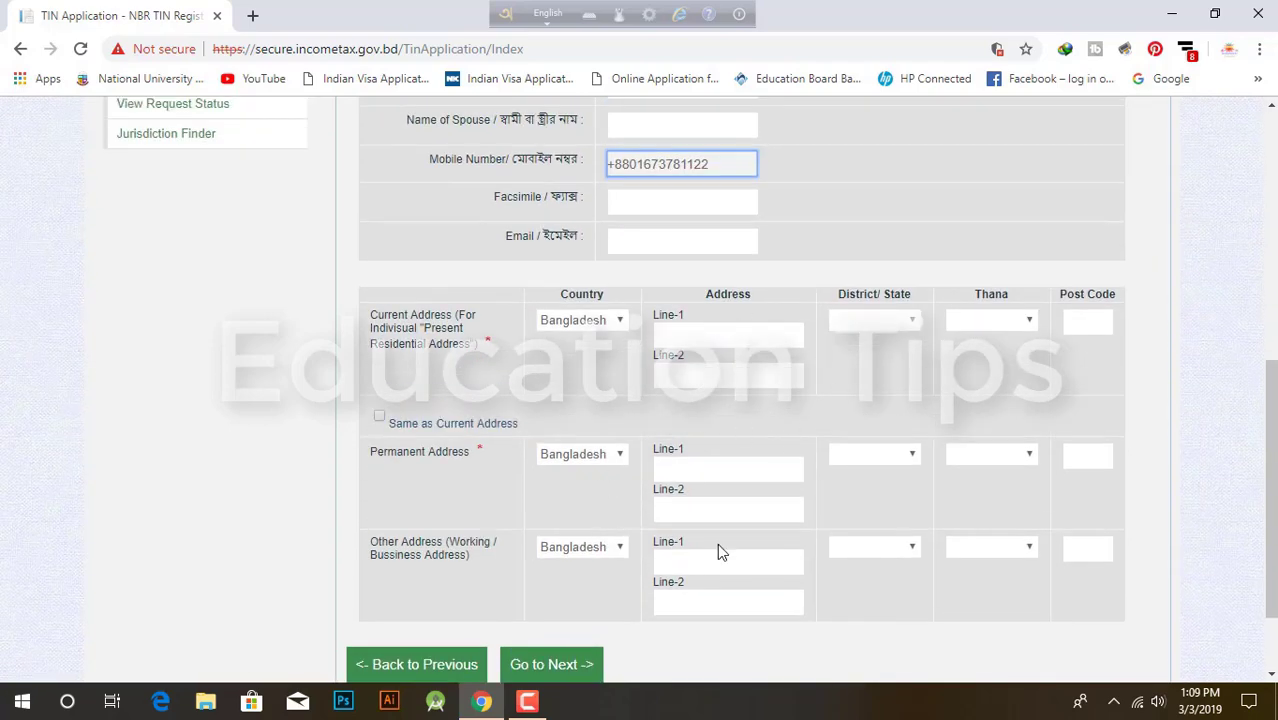
{"action": "scroll", "coordinate": [717, 545], "scroll_direction": "down", "scroll_amount": 1}
{"action": "scroll", "coordinate": [730, 525], "scroll_direction": "up", "scroll_amount": 2}
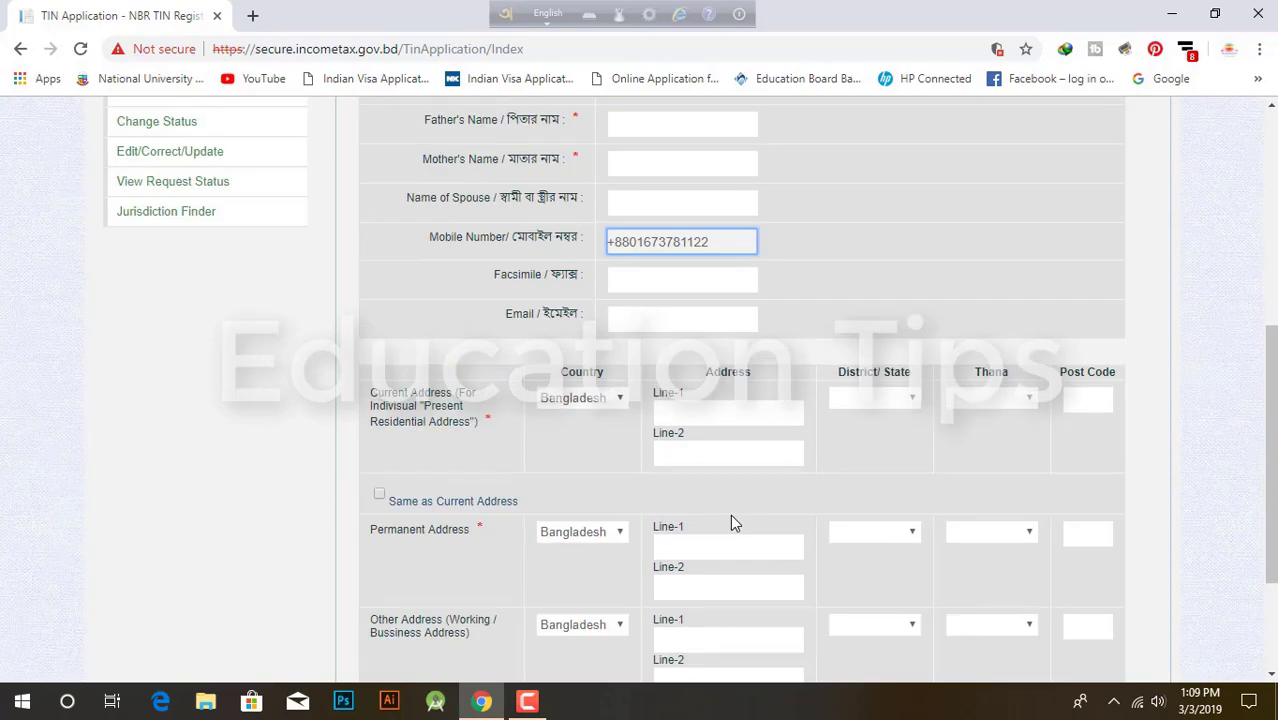
{"action": "scroll", "coordinate": [730, 512], "scroll_direction": "up", "scroll_amount": 5}
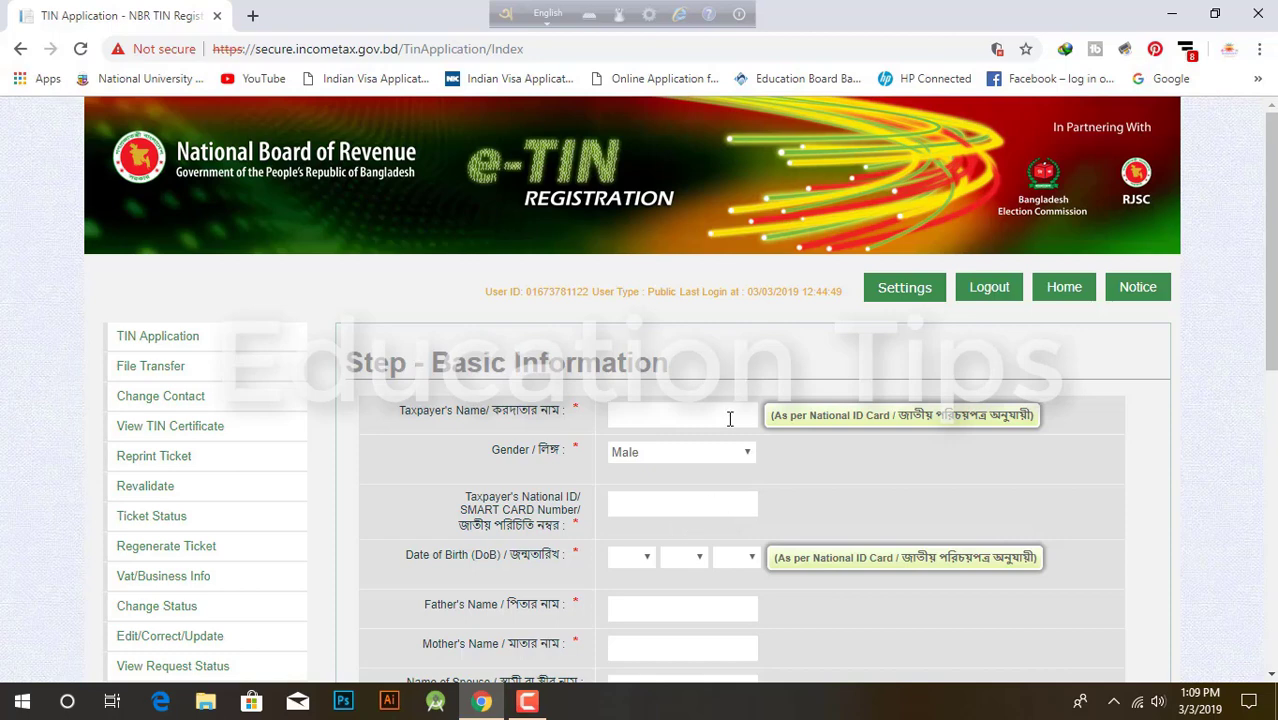
Step: Enter the taxpayer's and parent's names, correct the spelling, and move to the address fields
{"action": "left_click", "coordinate": [682, 416]}
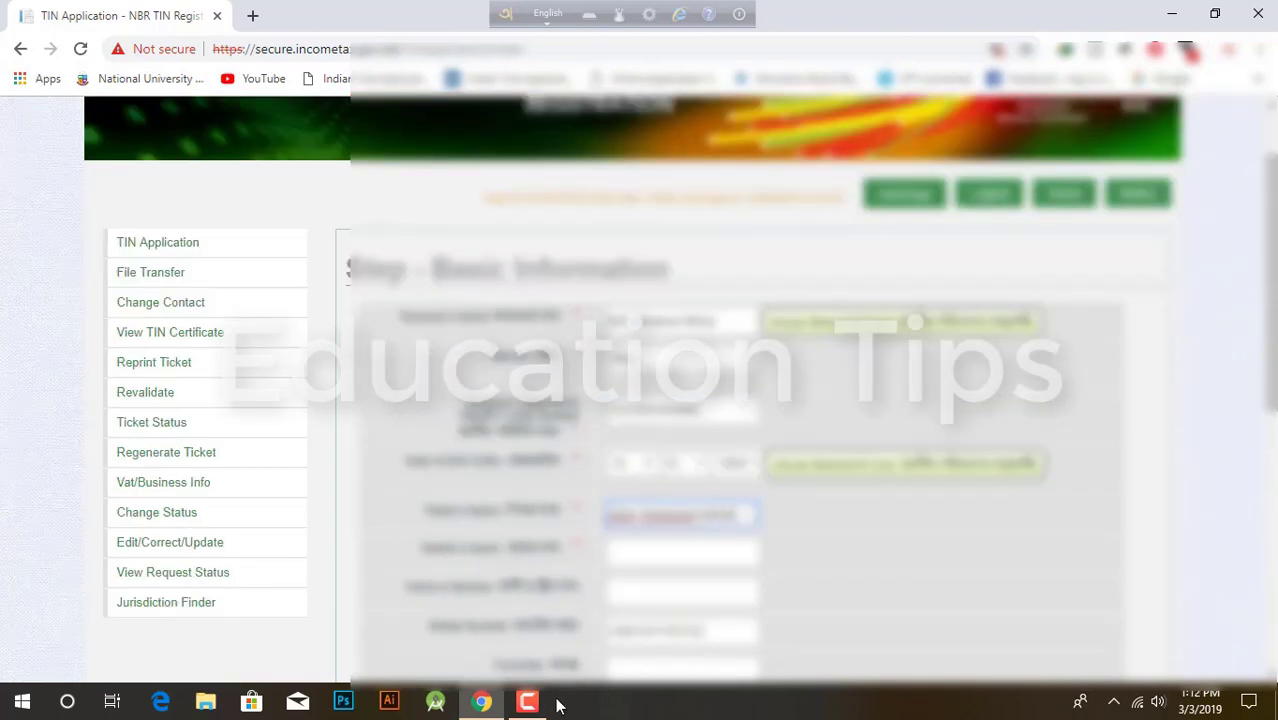
{"action": "left_click", "coordinate": [638, 556]}
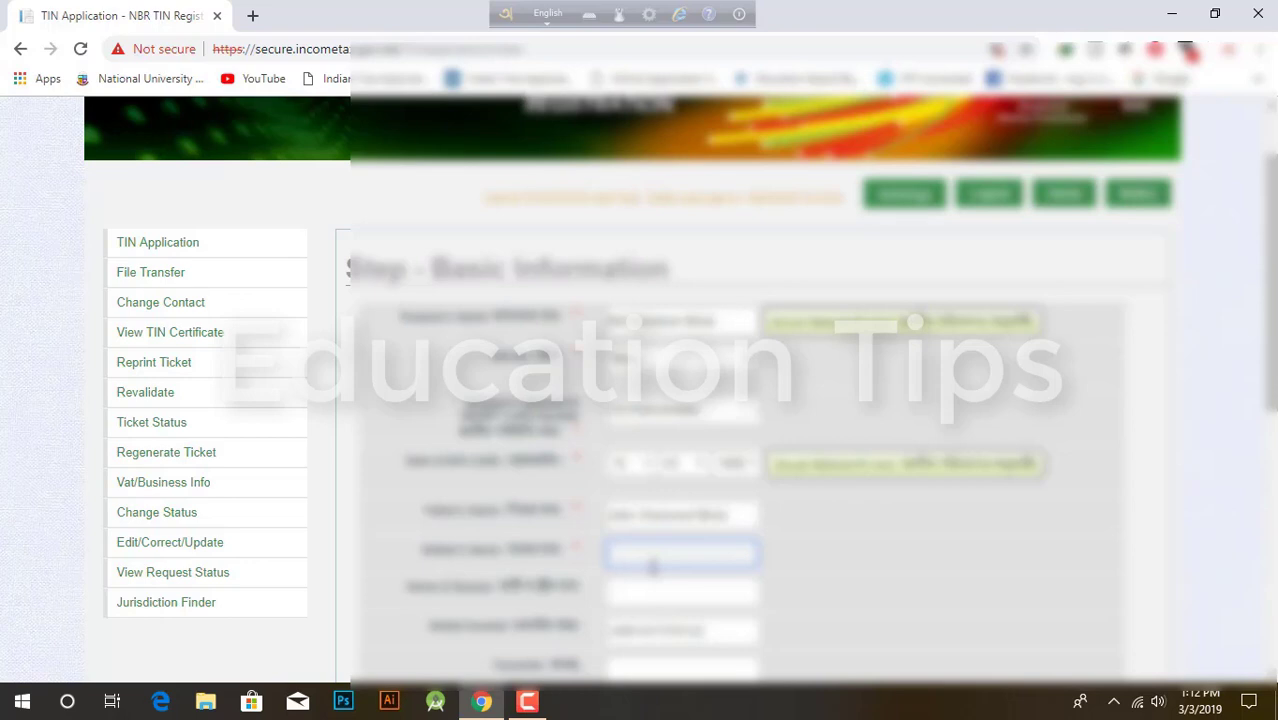
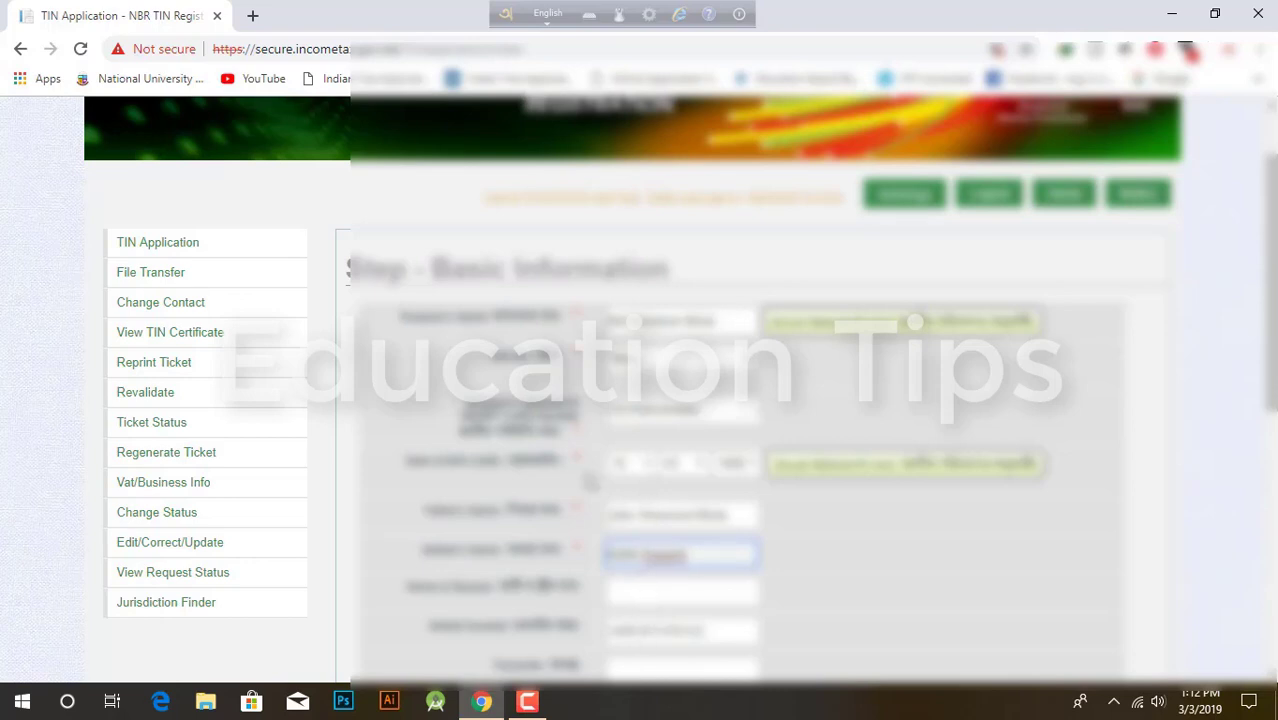
{"action": "scroll", "coordinate": [592, 480], "scroll_direction": "down", "scroll_amount": 3}
{"action": "left_click", "coordinate": [680, 312]}
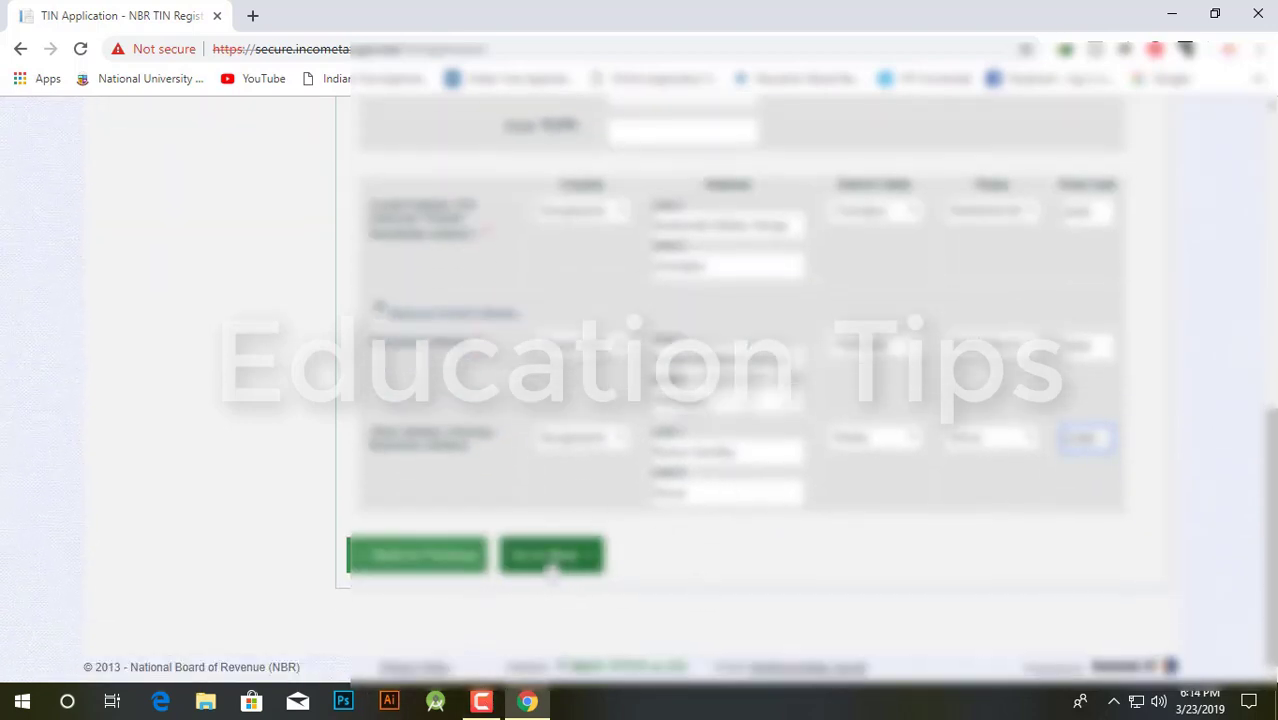
Step: Save the basic information, tick the 'I hereby affirm…' declaration, and submit the application
{"action": "left_click", "coordinate": [550, 564]}
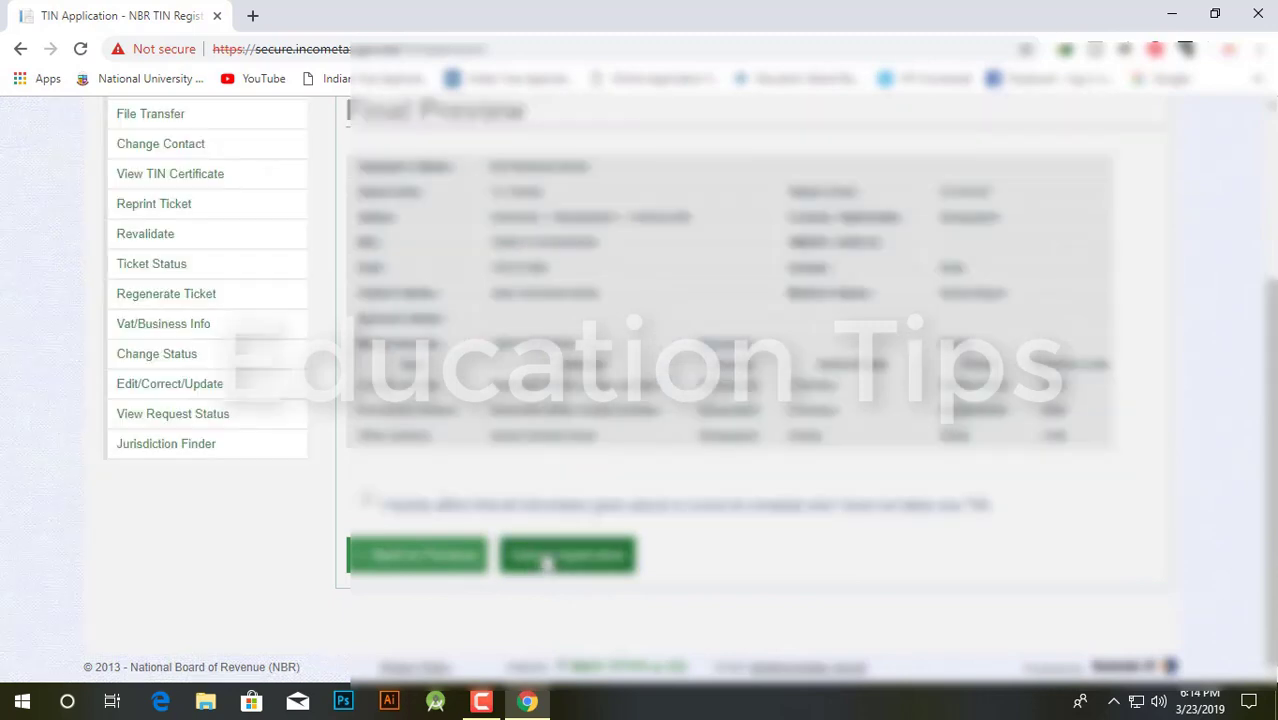
{"action": "left_click", "coordinate": [547, 560]}
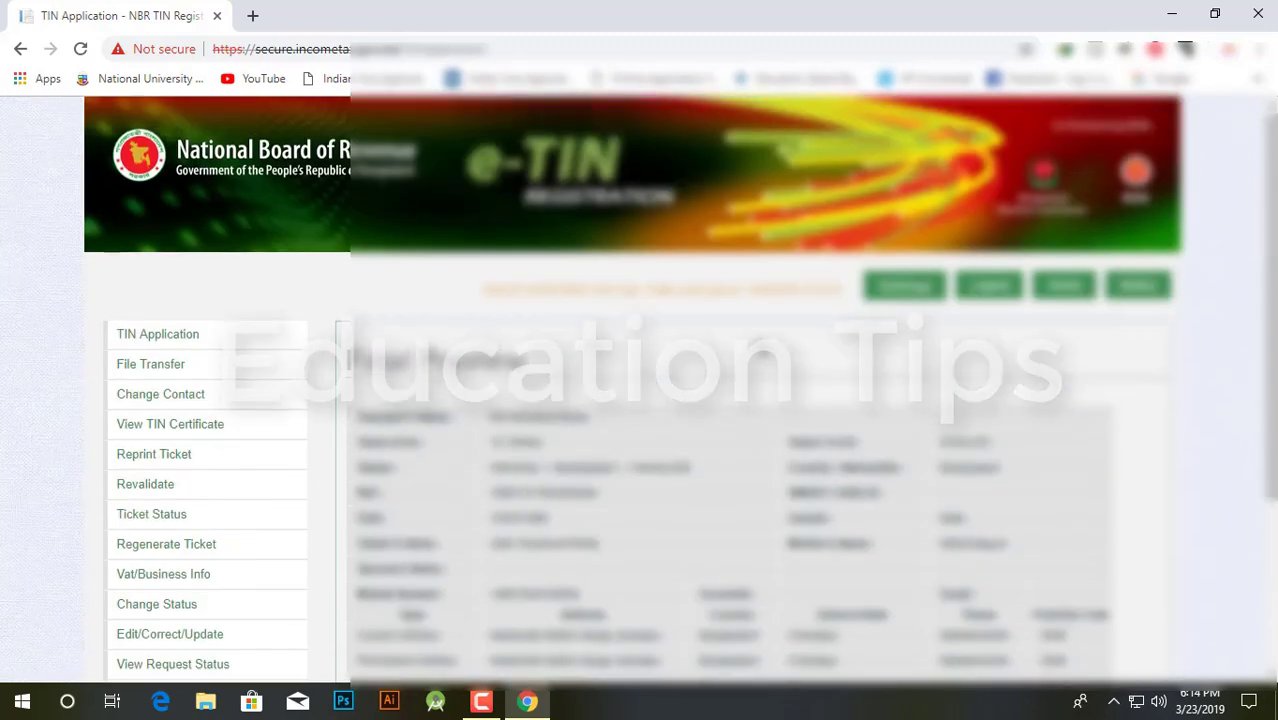
{"action": "scroll", "coordinate": [697, 425], "scroll_direction": "down", "scroll_amount": 2}
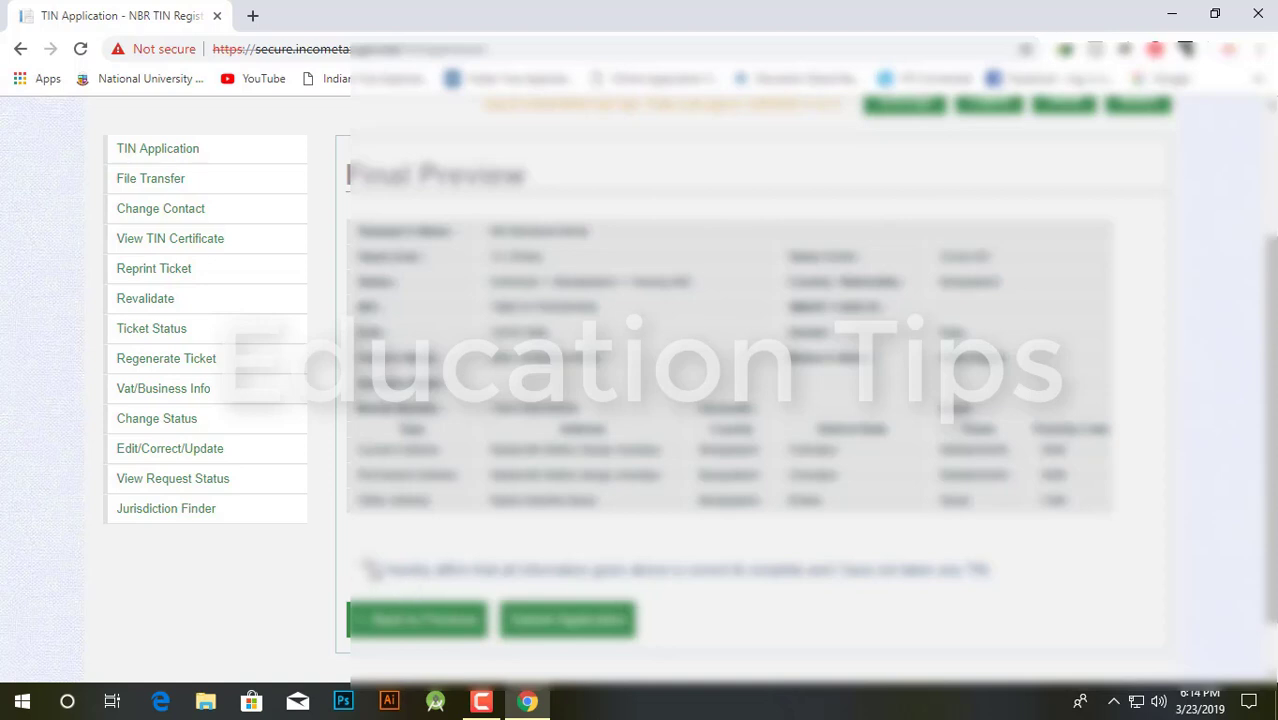
{"action": "left_click", "coordinate": [368, 567]}
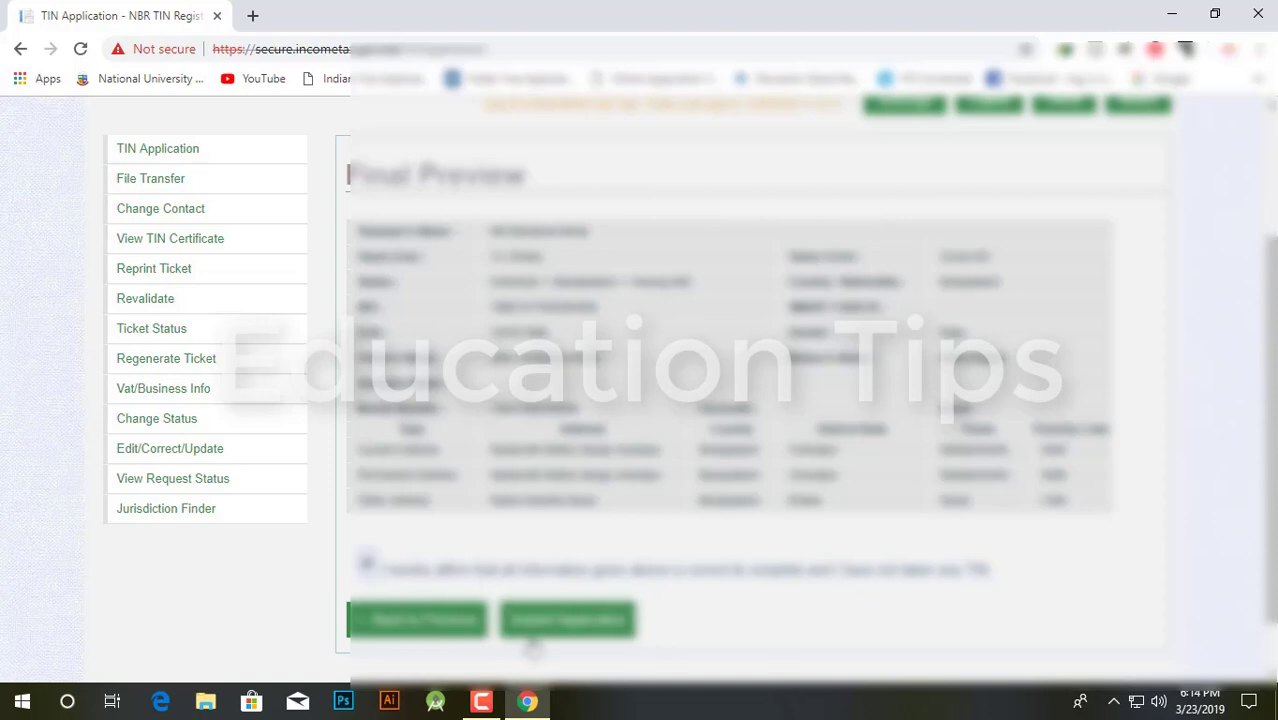
{"action": "left_click", "coordinate": [577, 630]}
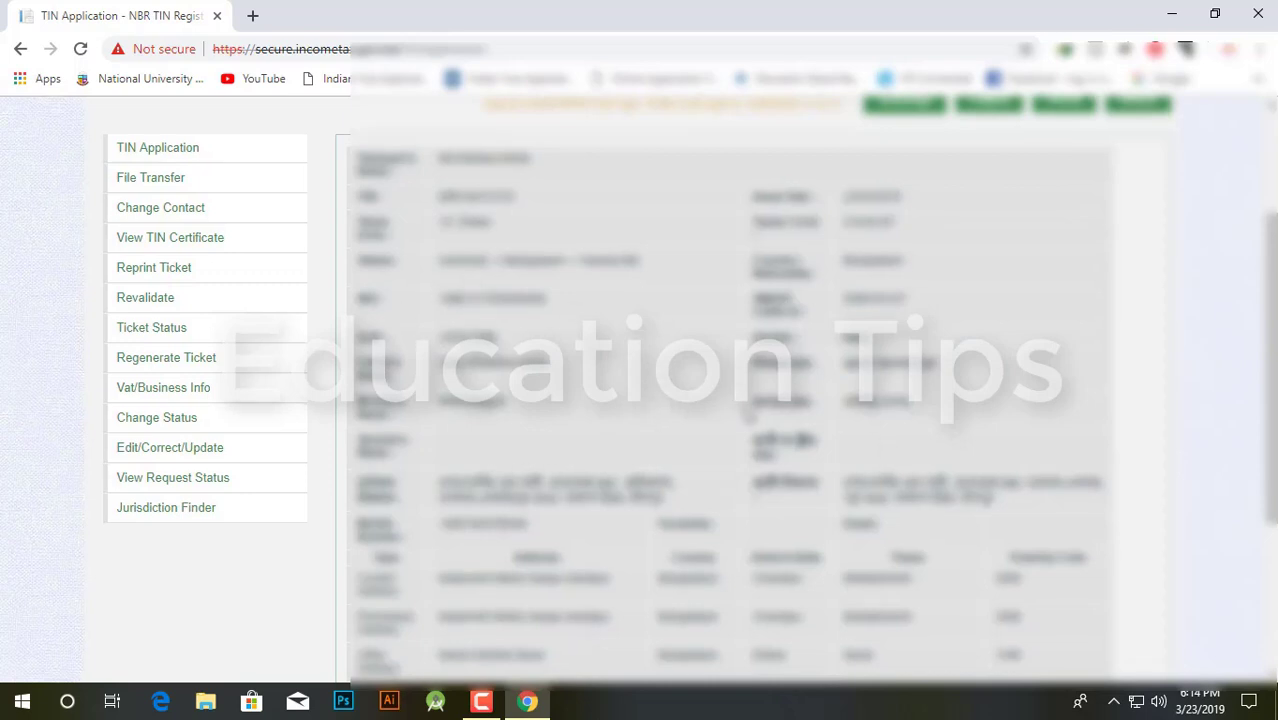
Step: Open the generated TIN certificate from the registration details page
{"action": "scroll", "coordinate": [749, 415], "scroll_direction": "down", "scroll_amount": 3}
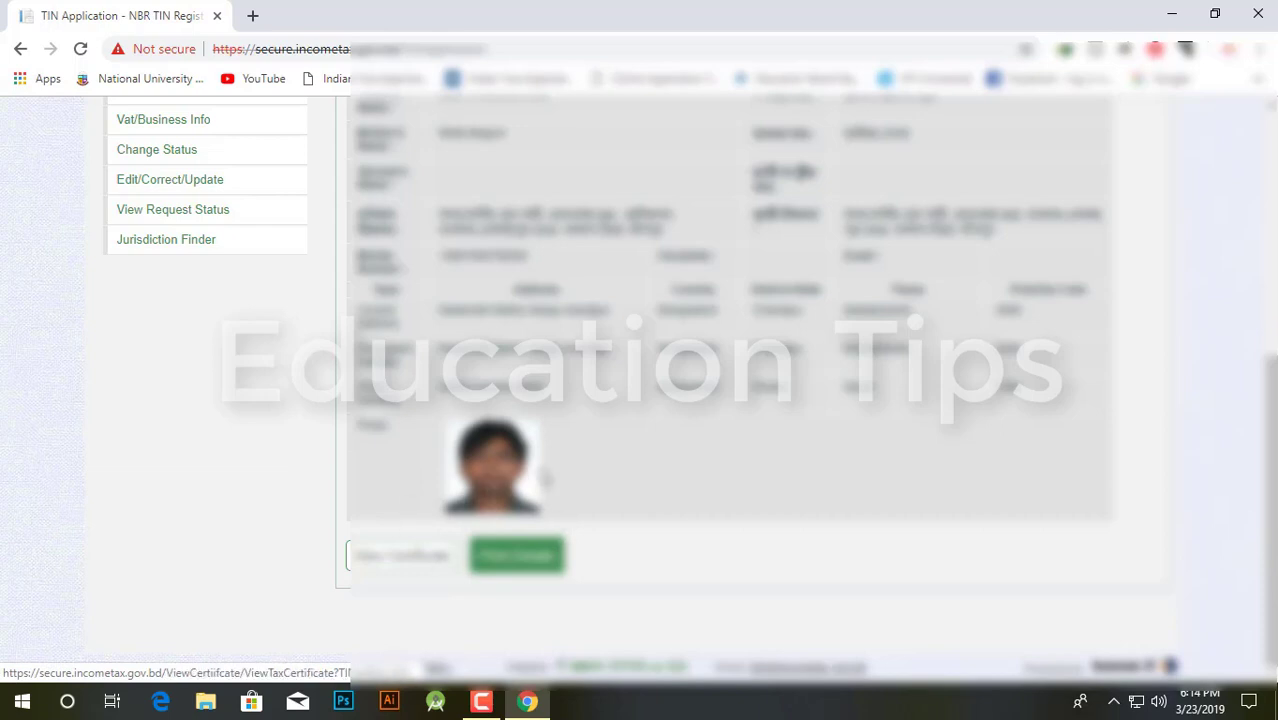
{"action": "scroll", "coordinate": [490, 465], "scroll_direction": "up", "scroll_amount": 5}
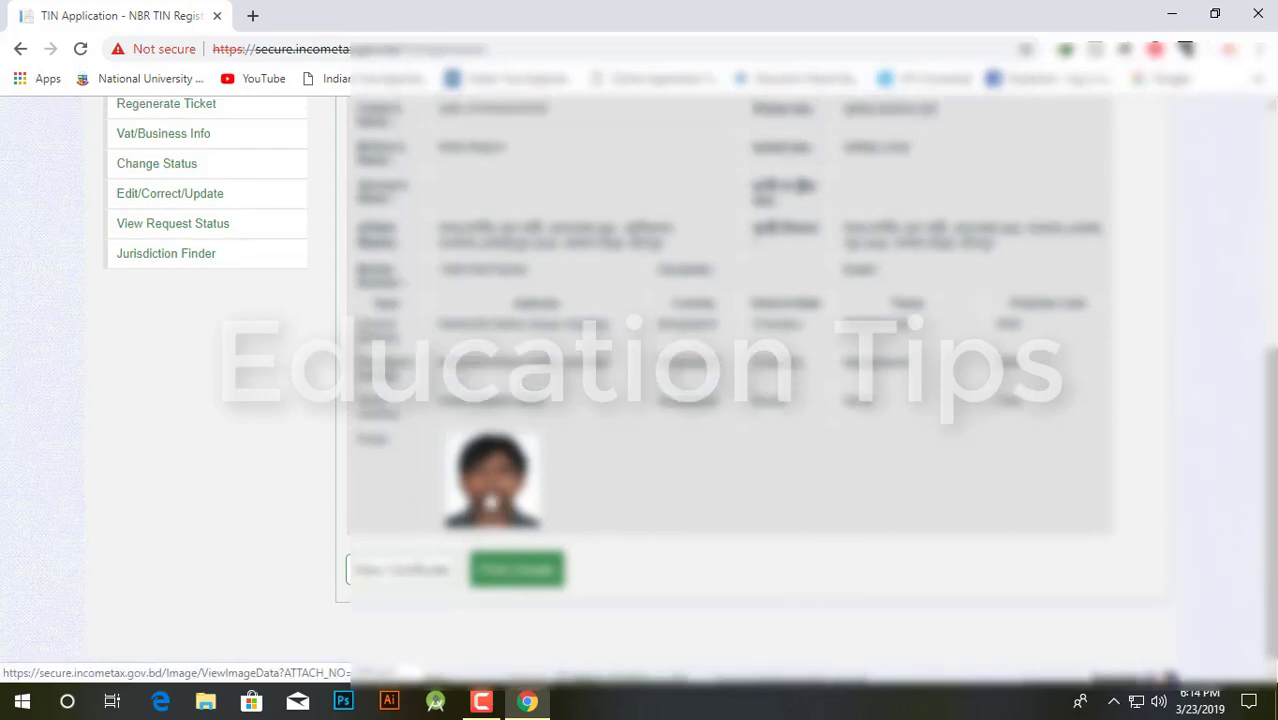
{"action": "scroll", "coordinate": [490, 487], "scroll_direction": "down", "scroll_amount": 5}
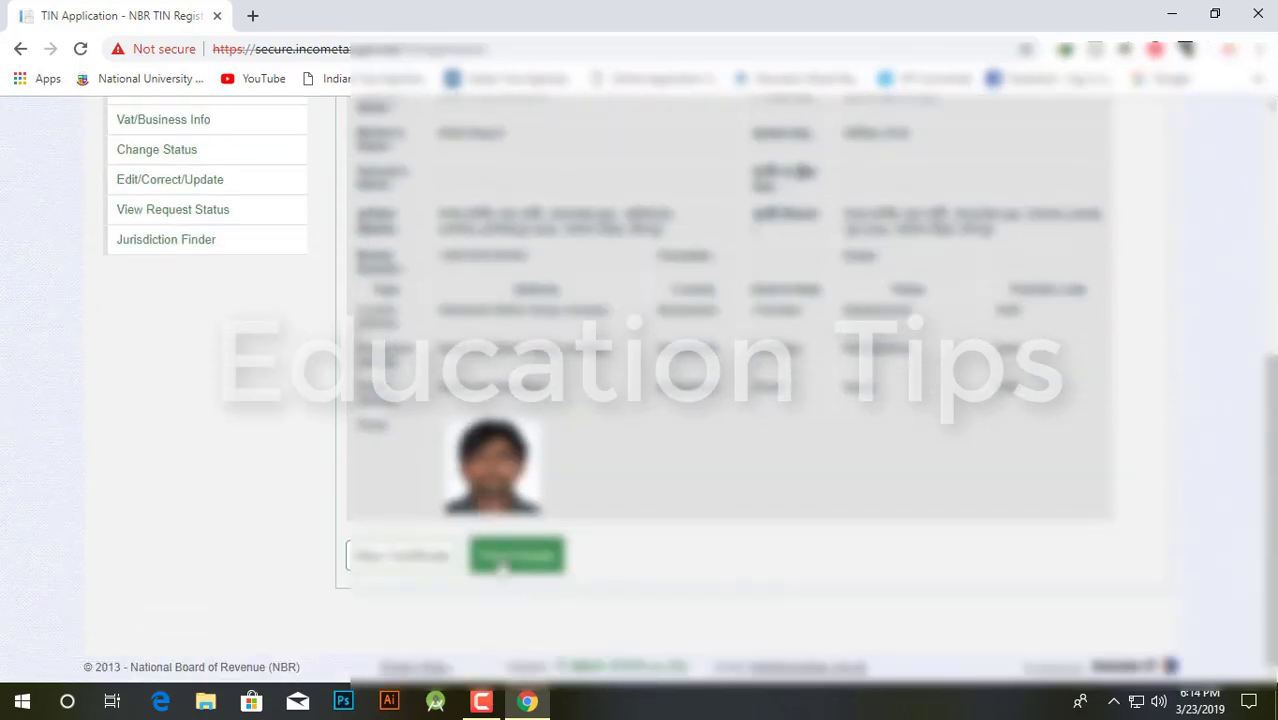
{"action": "right_click", "coordinate": [522, 566]}
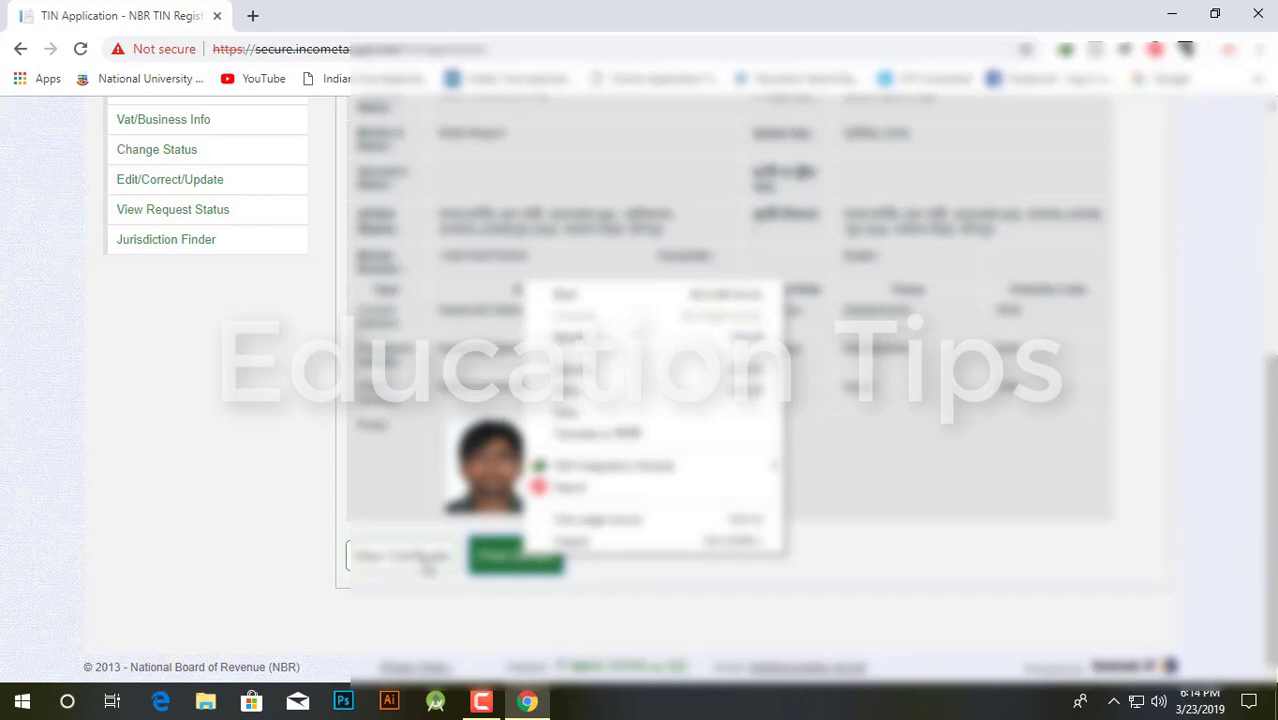
{"action": "left_click", "coordinate": [427, 565]}
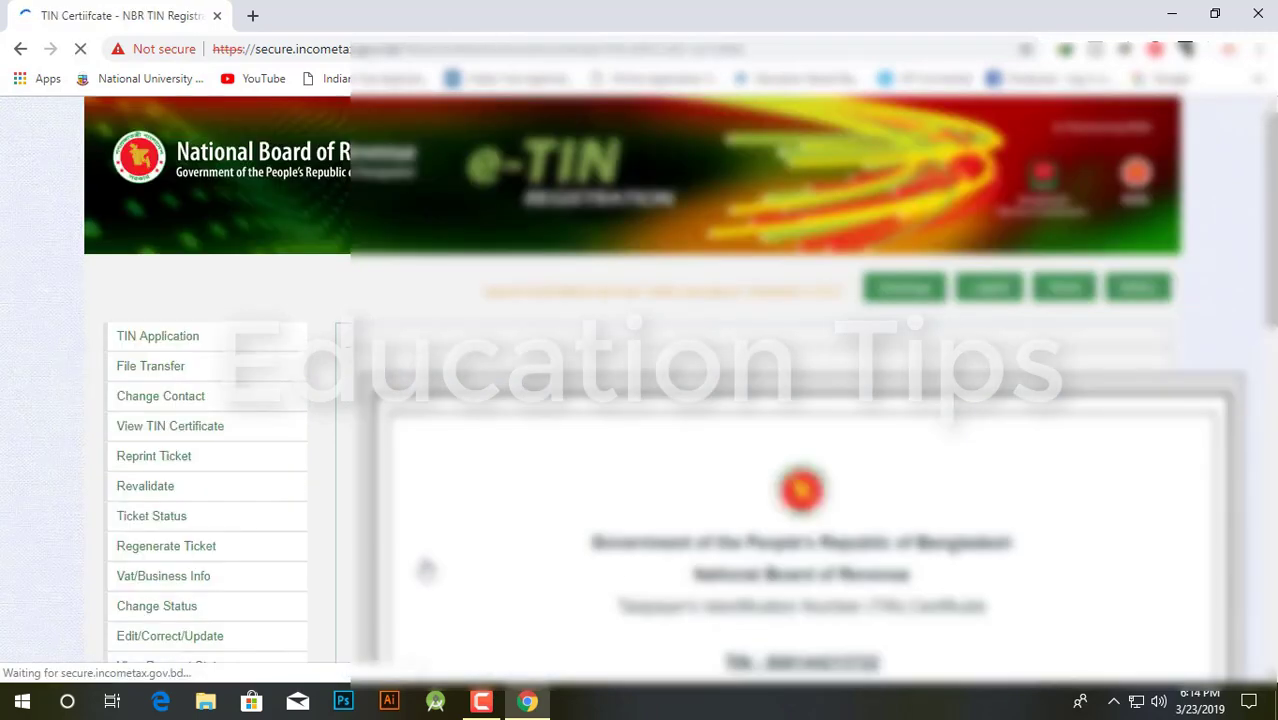
{"action": "scroll", "coordinate": [741, 494], "scroll_direction": "down", "scroll_amount": 10}
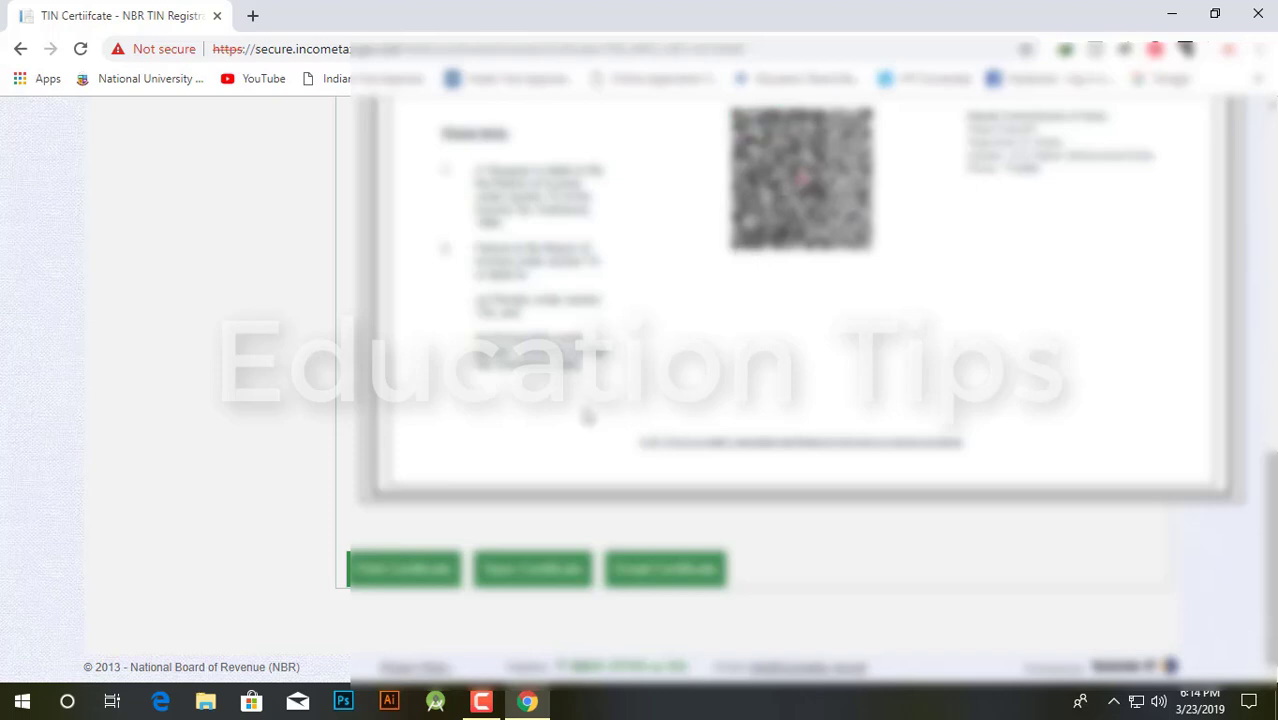
{"action": "scroll", "coordinate": [731, 421], "scroll_direction": "up", "scroll_amount": 1}
{"action": "scroll", "coordinate": [731, 421], "scroll_direction": "up", "scroll_amount": 5}
{"action": "scroll", "coordinate": [720, 410], "scroll_direction": "down", "scroll_amount": 6}
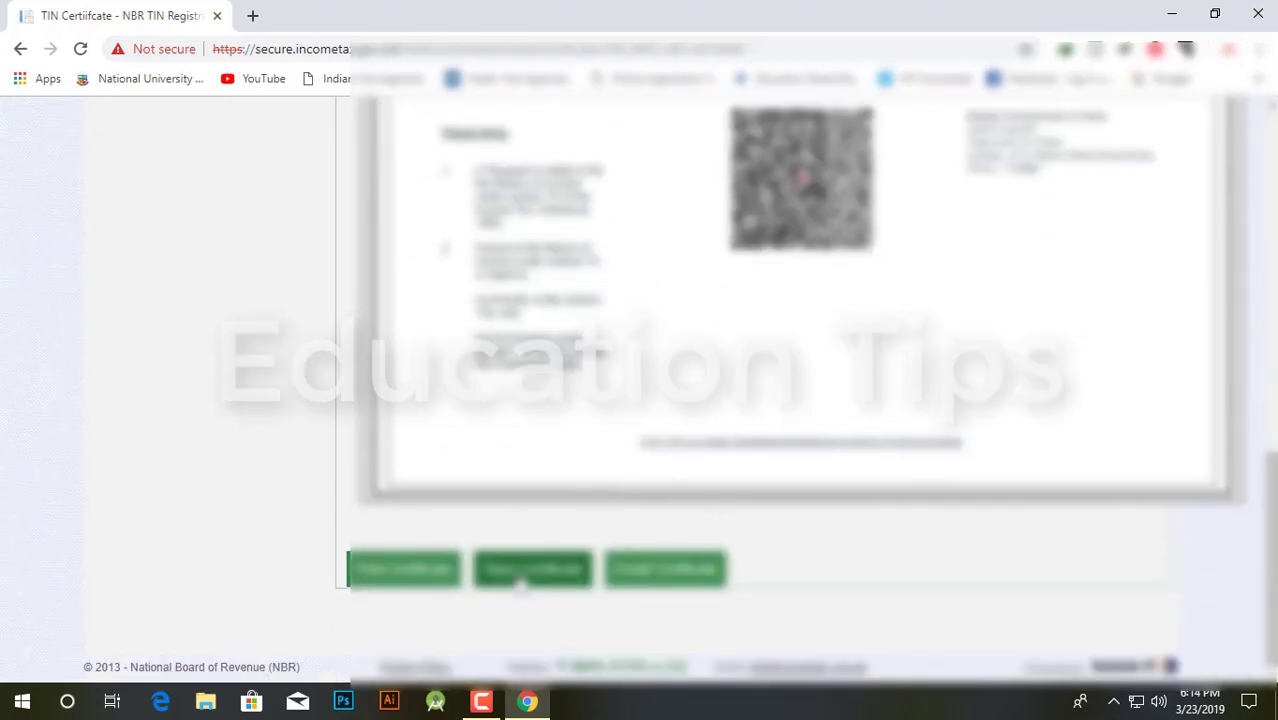
Step: Save the certificate as a PDF, view it in Foxit Reader, then close Foxit
{"action": "left_click", "coordinate": [534, 577]}
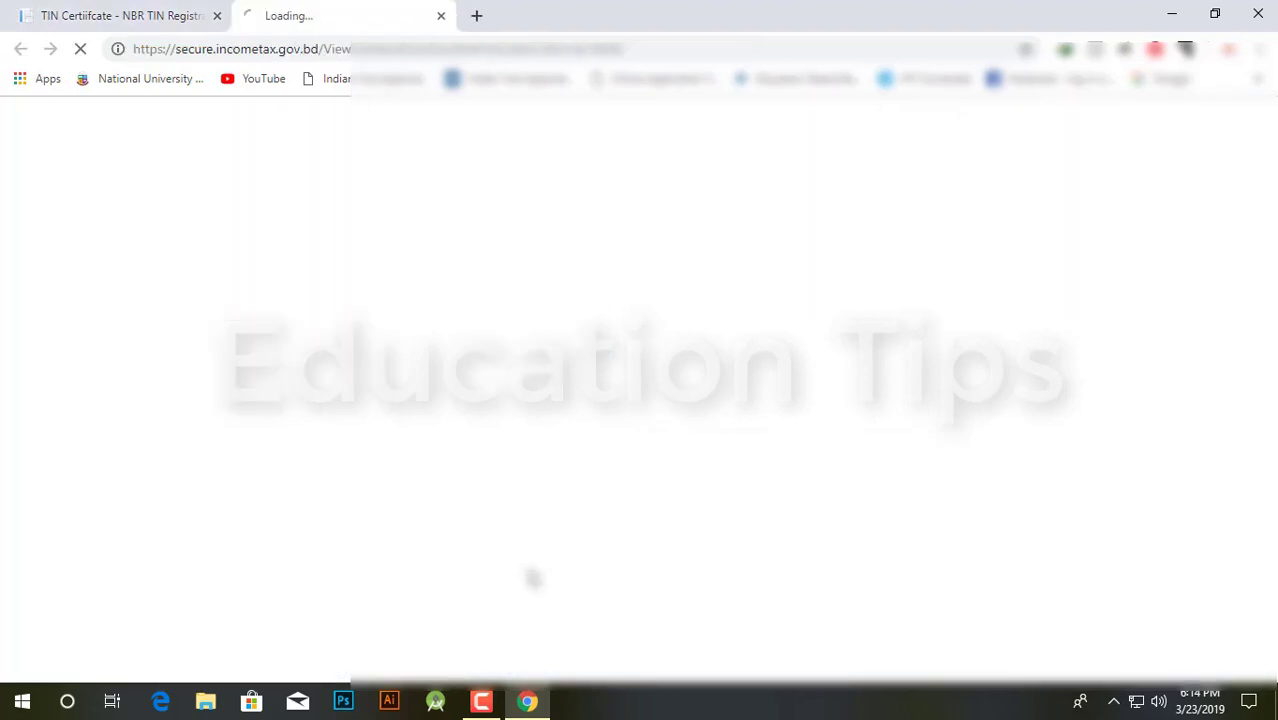
{"action": "left_click", "coordinate": [566, 265]}
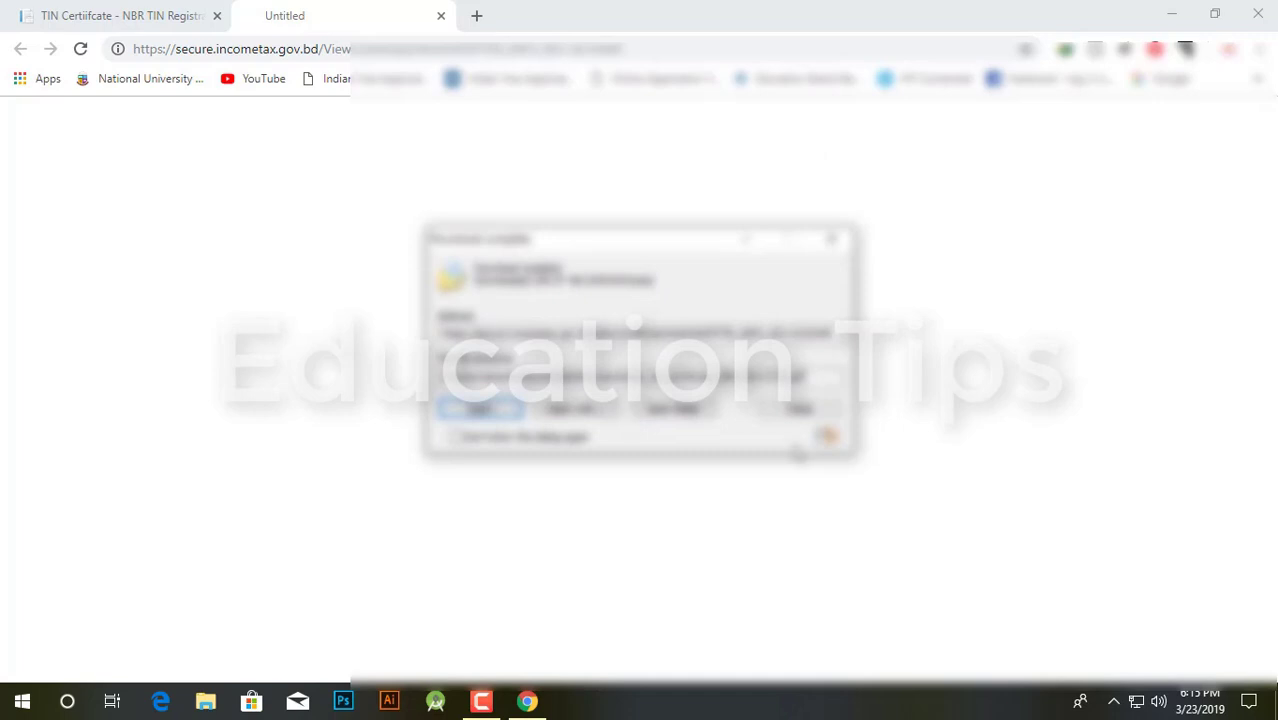
{"action": "left_click", "coordinate": [488, 409]}
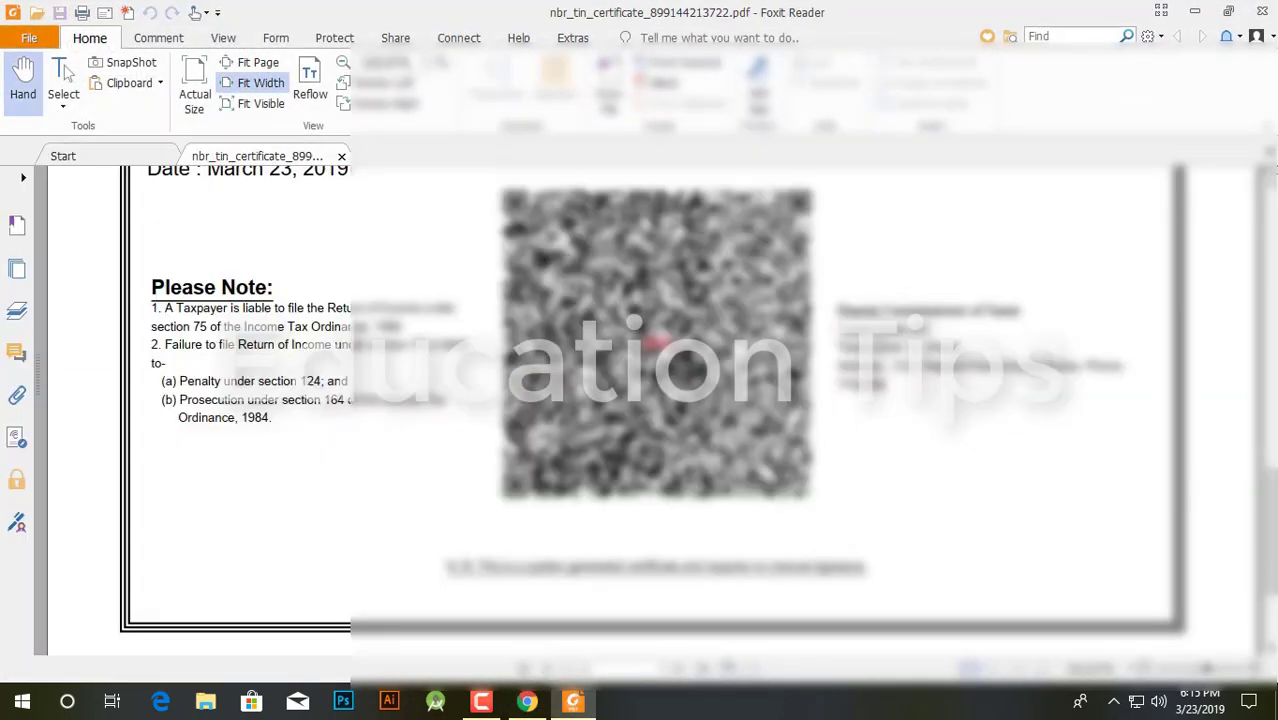
{"action": "scroll", "coordinate": [634, 322], "scroll_direction": "down", "scroll_amount": 3}
{"action": "scroll", "coordinate": [634, 322], "scroll_direction": "up", "scroll_amount": 20}
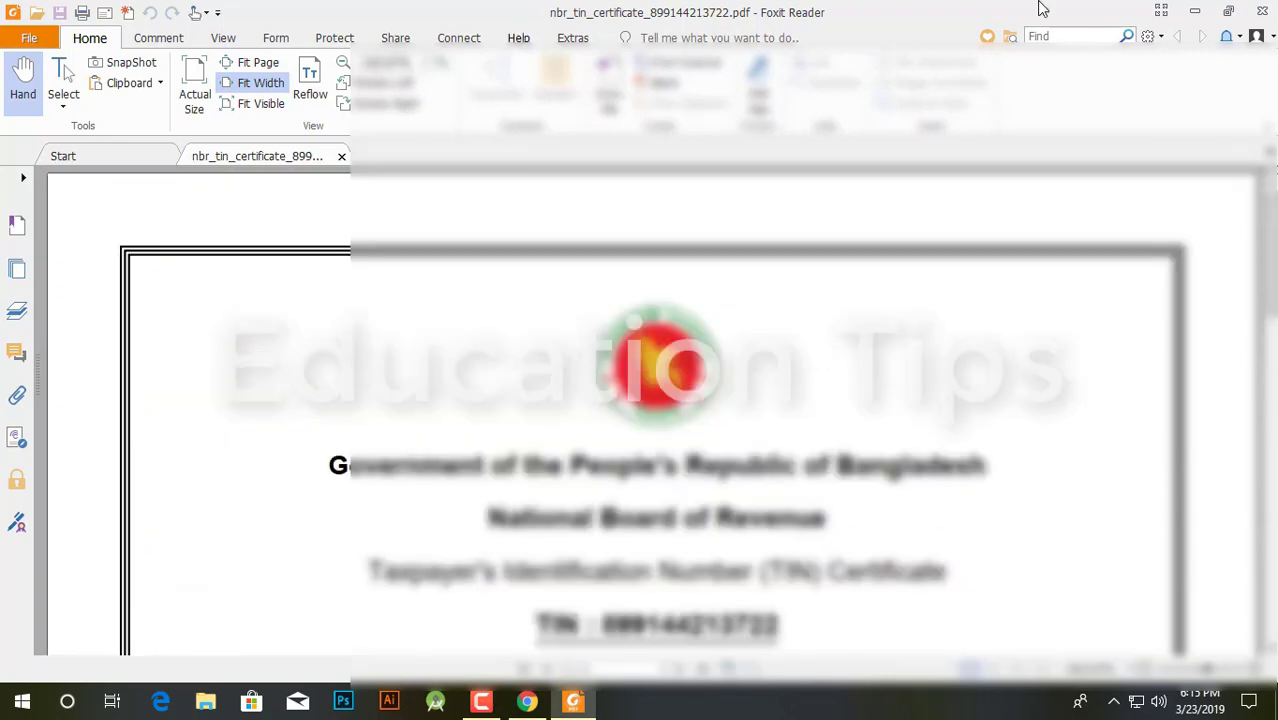
{"action": "left_click", "coordinate": [1262, 10]}
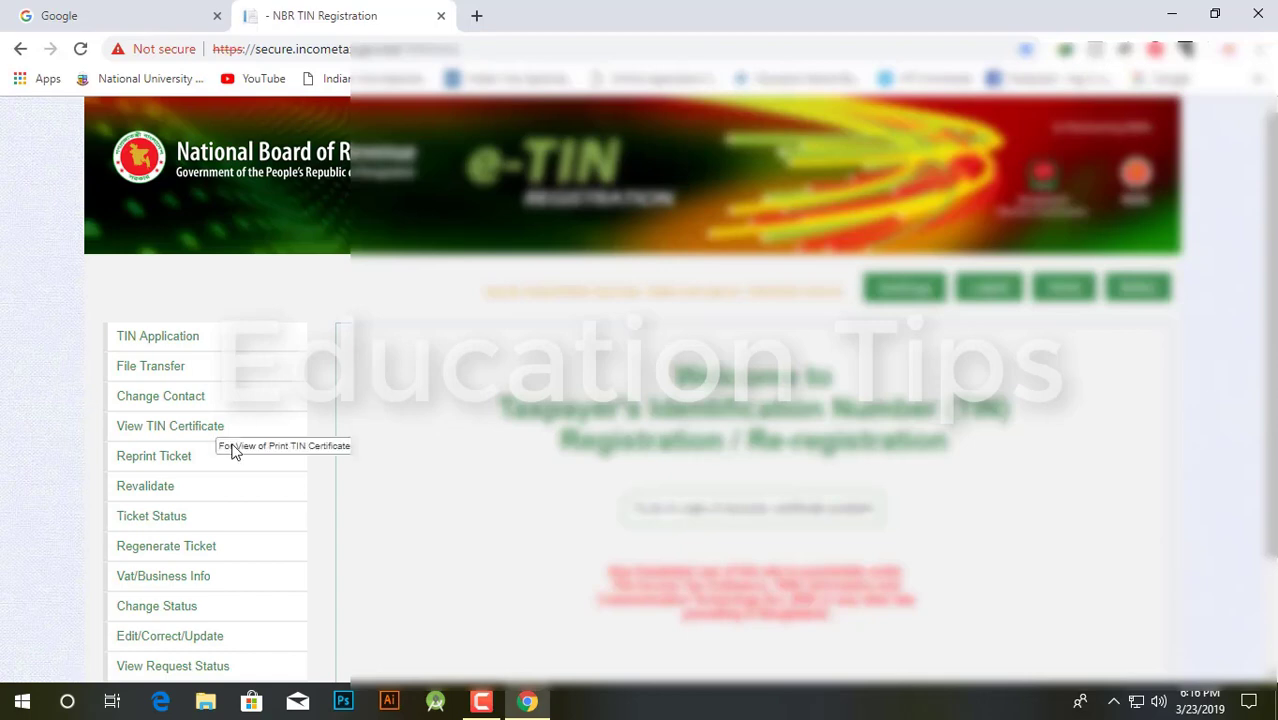
Step: Open View TIN Certificate and scroll through the taxpayer details and QR code
{"action": "scroll", "coordinate": [231, 448], "scroll_direction": "down", "scroll_amount": 2}
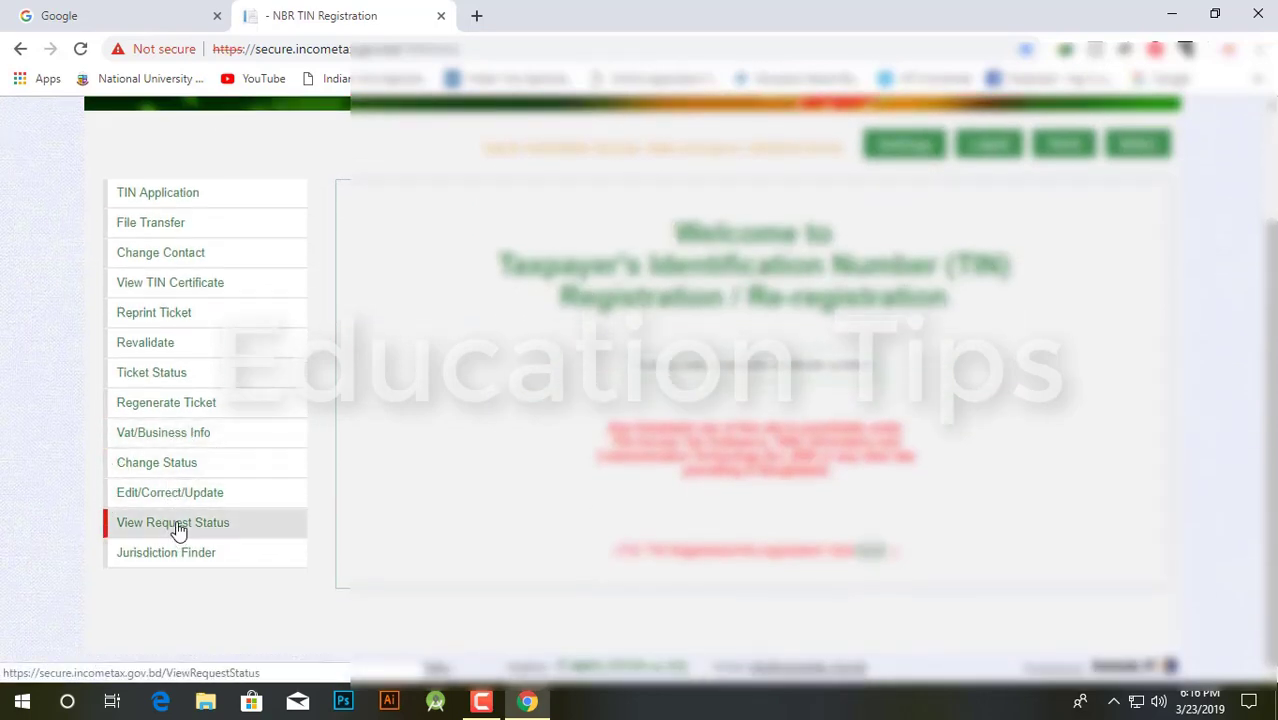
{"action": "scroll", "coordinate": [182, 565], "scroll_direction": "up", "scroll_amount": 1}
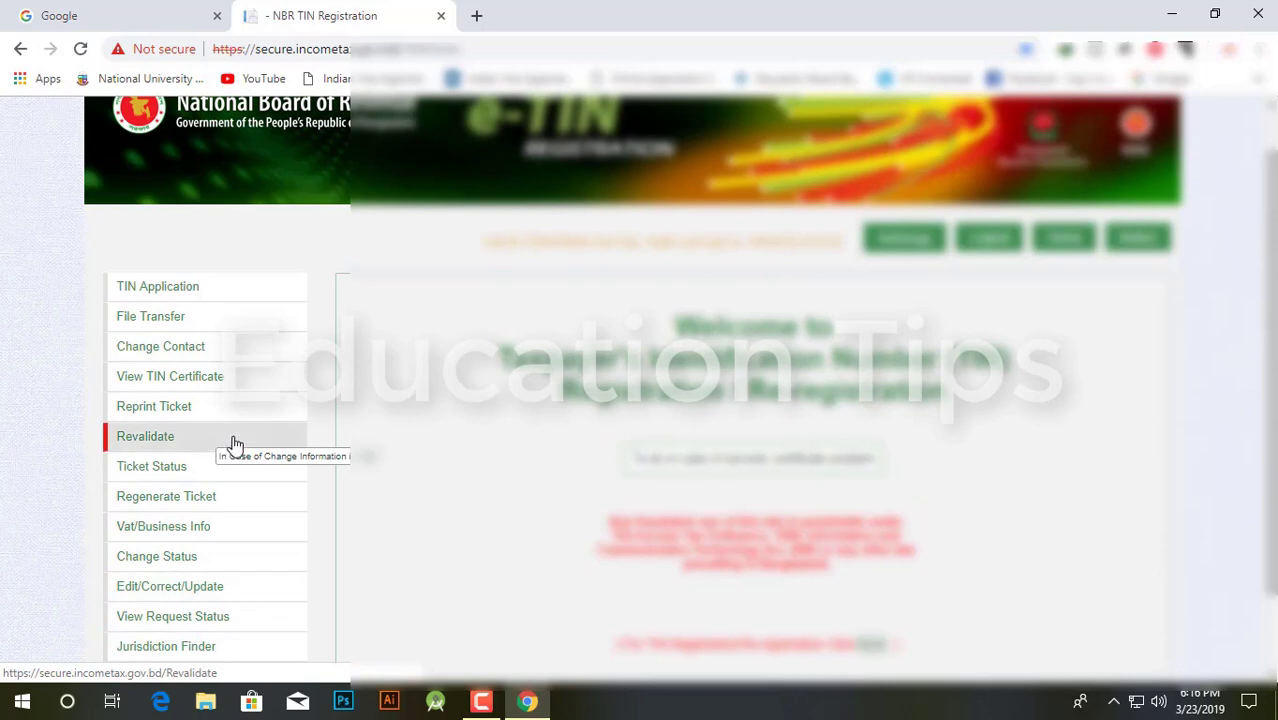
{"action": "left_click", "coordinate": [170, 385]}
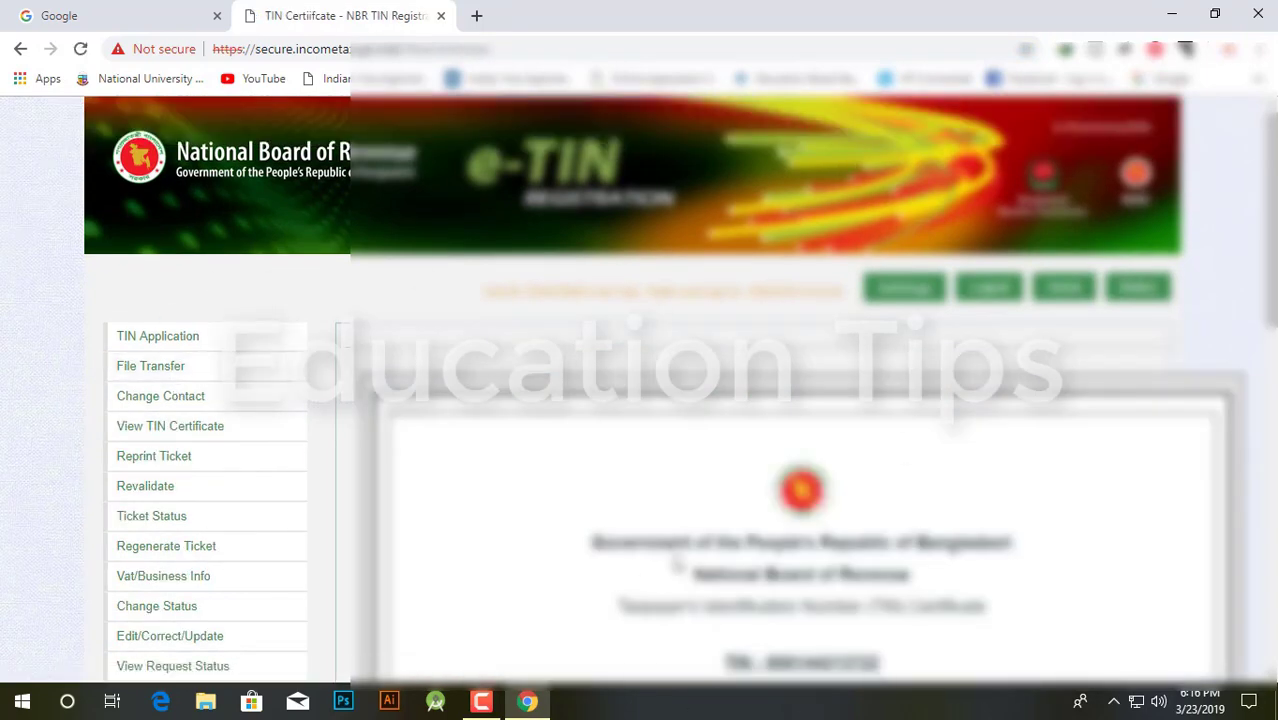
{"action": "scroll", "coordinate": [690, 546], "scroll_direction": "down", "scroll_amount": 7}
{"action": "scroll", "coordinate": [750, 585], "scroll_direction": "up", "scroll_amount": 4}
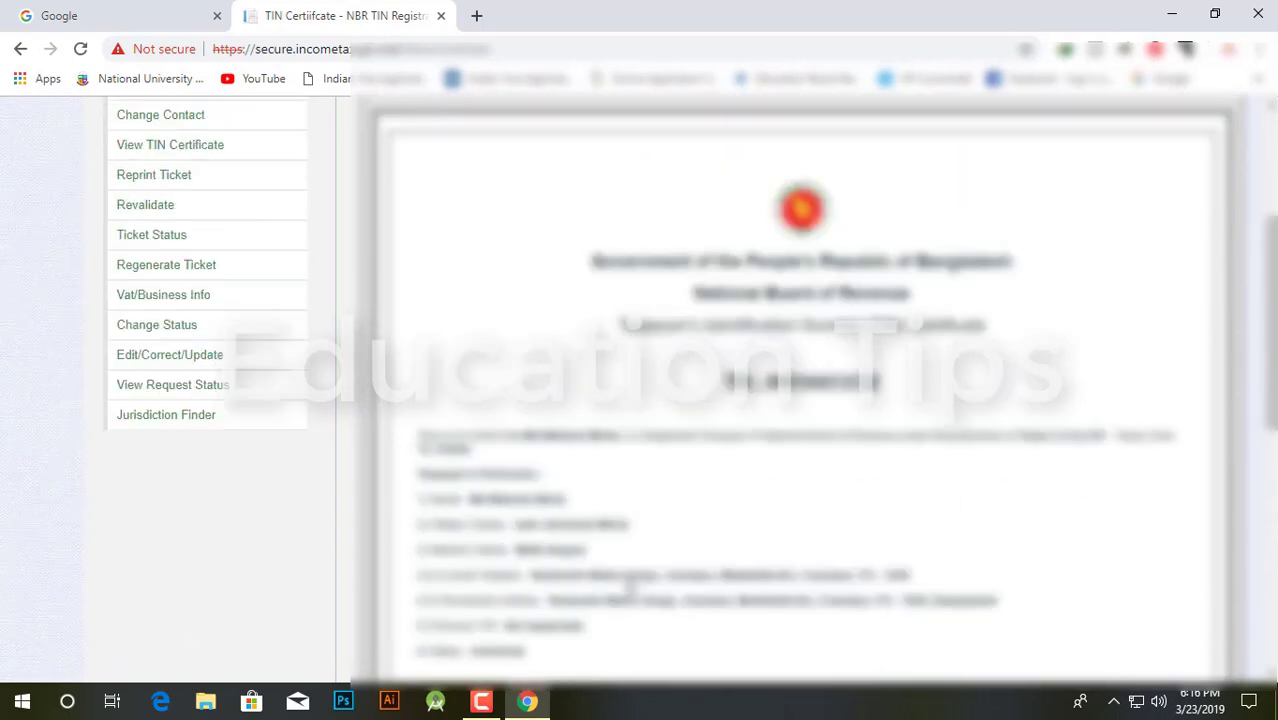
{"action": "scroll", "coordinate": [630, 590], "scroll_direction": "up", "scroll_amount": 3}
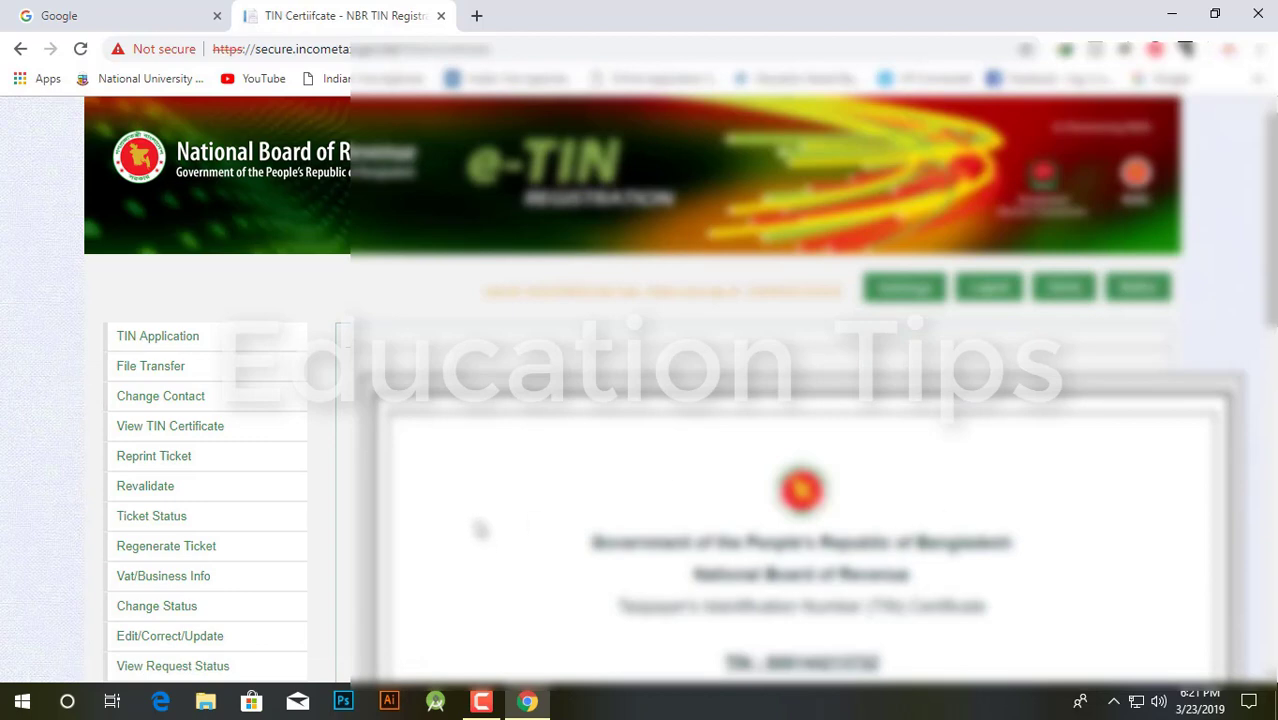
{"action": "scroll", "coordinate": [432, 480], "scroll_direction": "down", "scroll_amount": 3}
{"action": "scroll", "coordinate": [622, 565], "scroll_direction": "down", "scroll_amount": 6}
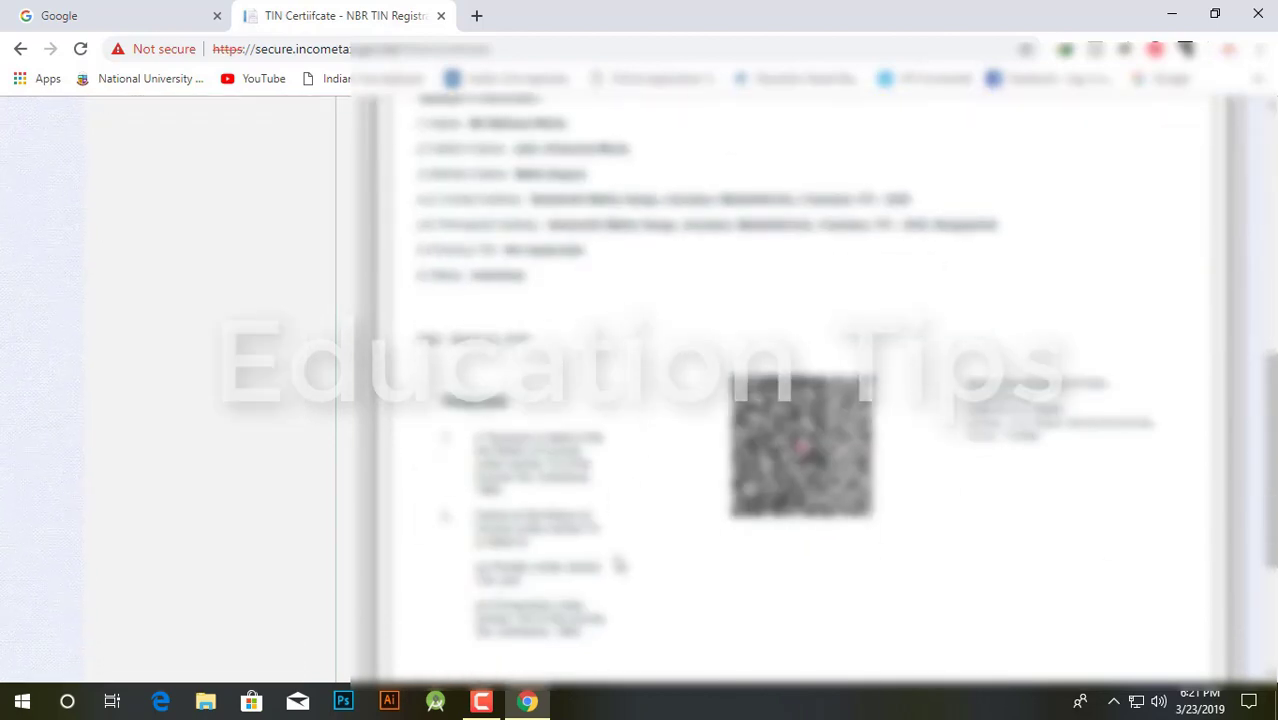
{"action": "scroll", "coordinate": [690, 437], "scroll_direction": "up", "scroll_amount": 10}
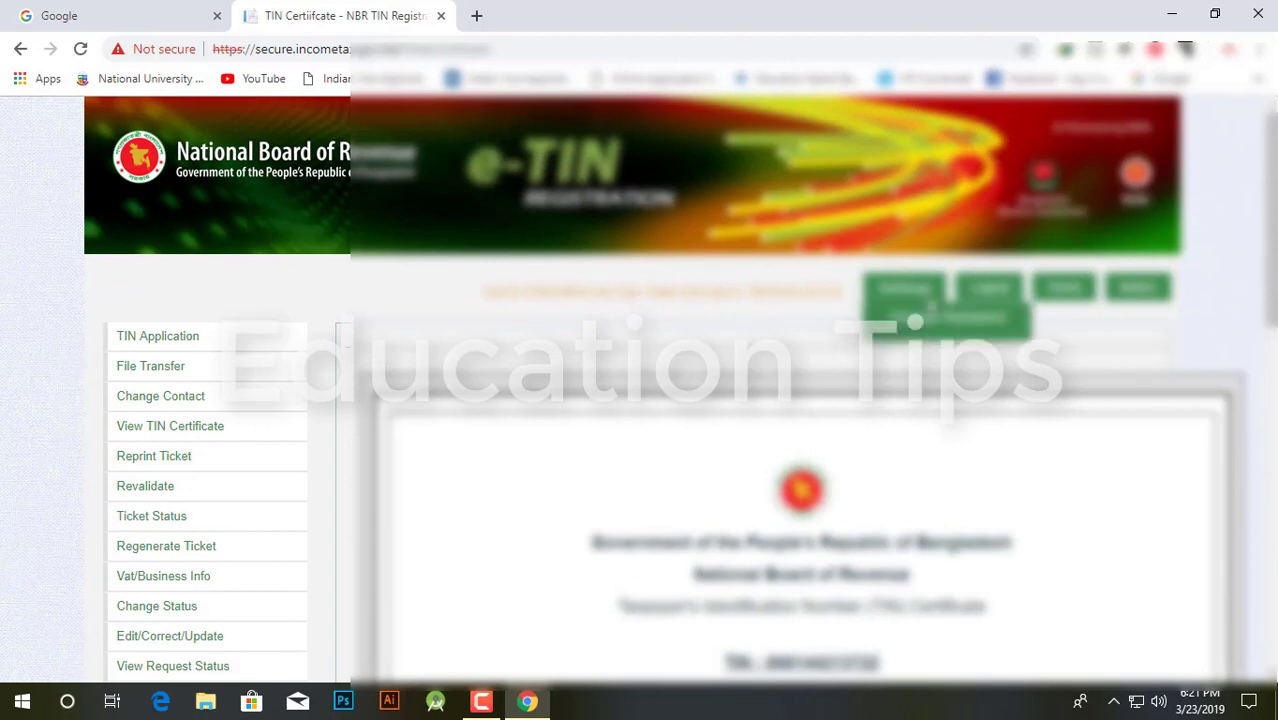